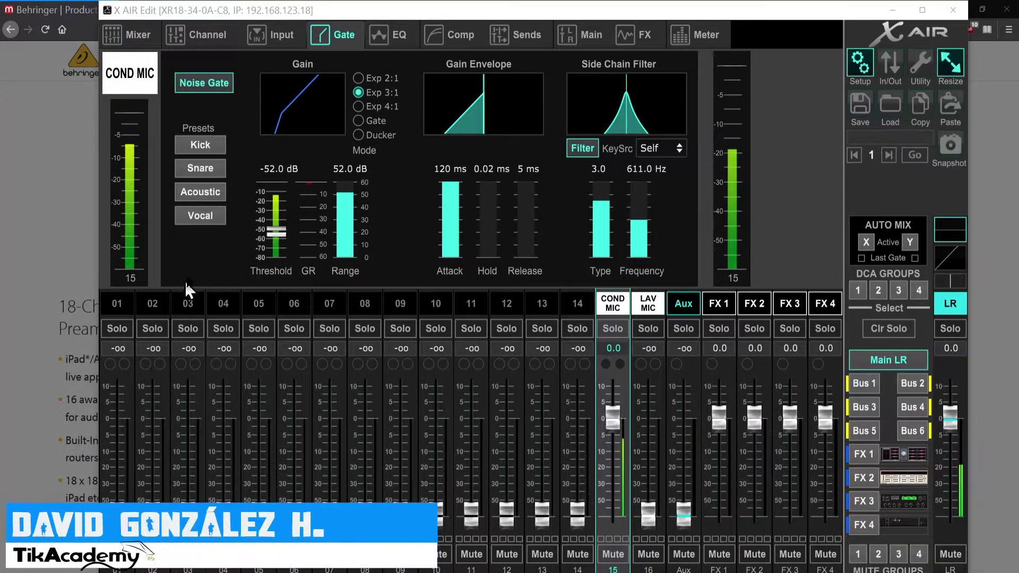
Step: Lower the COND MIC channel's mic gain to +35.0 dB and return to the Mixer overview
mouse_move(348, 204)
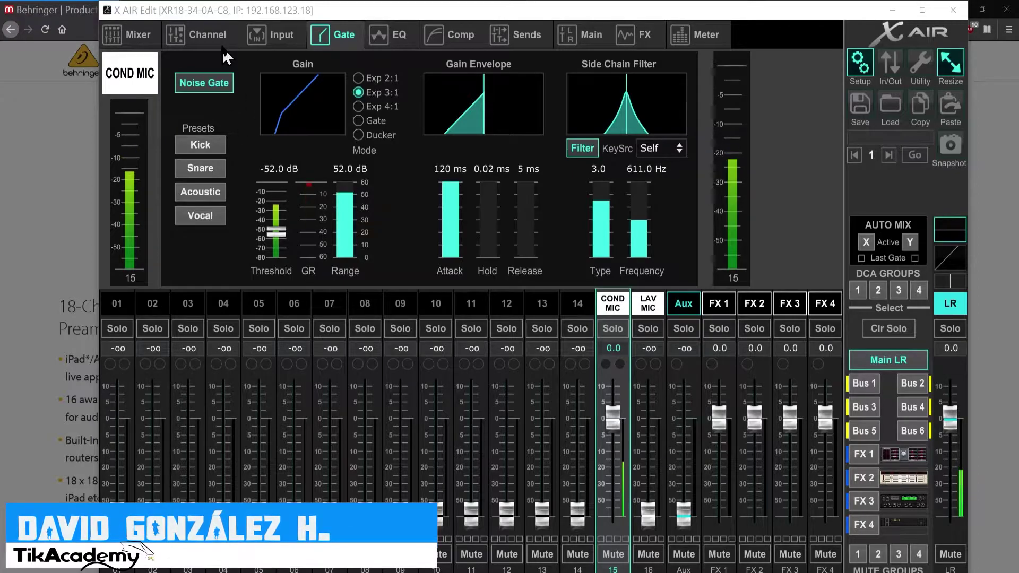
left_click(271, 34)
mouse_move(295, 204)
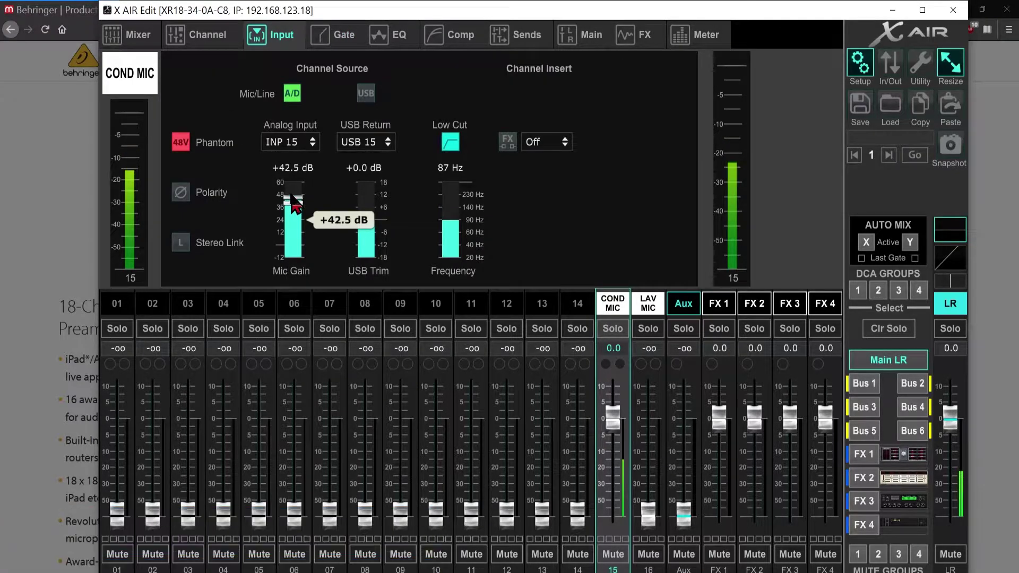
scroll(293, 203, "down", 1)
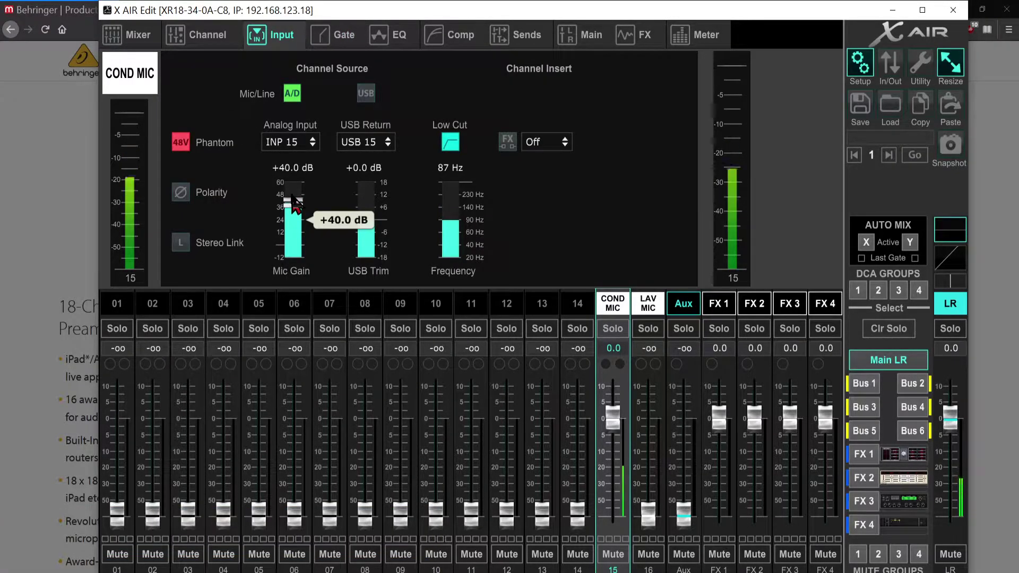
scroll(295, 204, "down", 1)
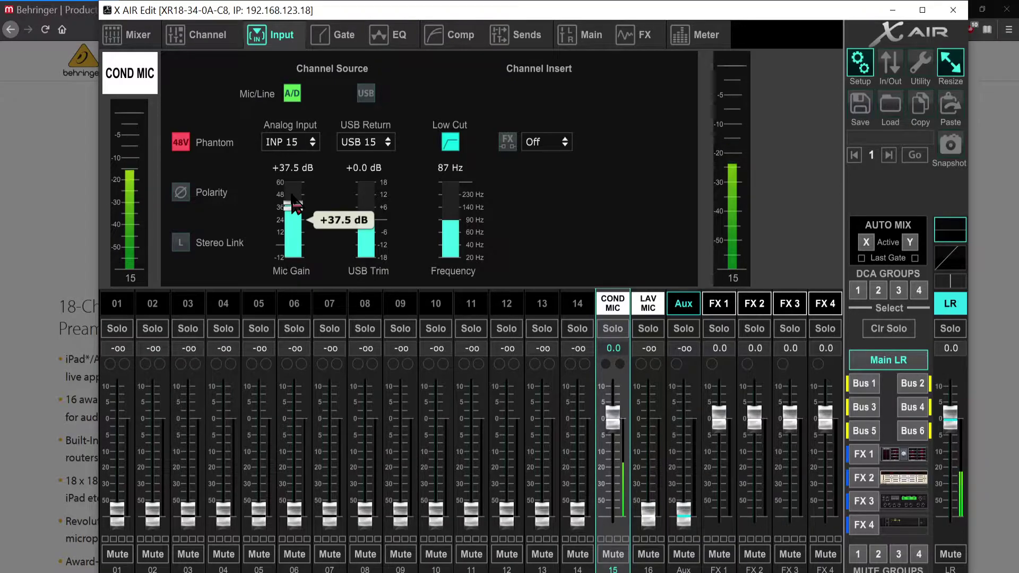
scroll(295, 204, "down", 1)
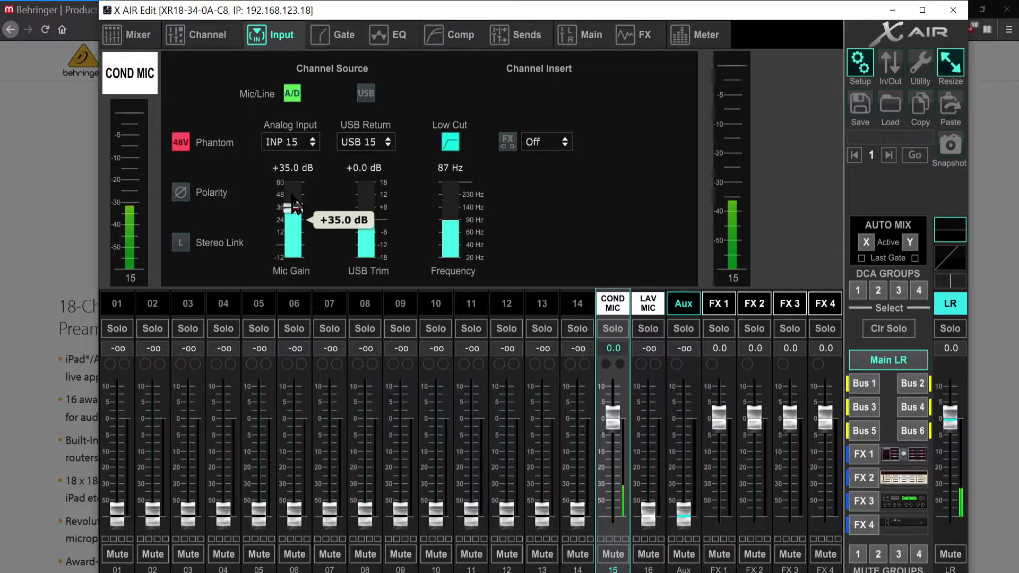
scroll(295, 204, "up", 1)
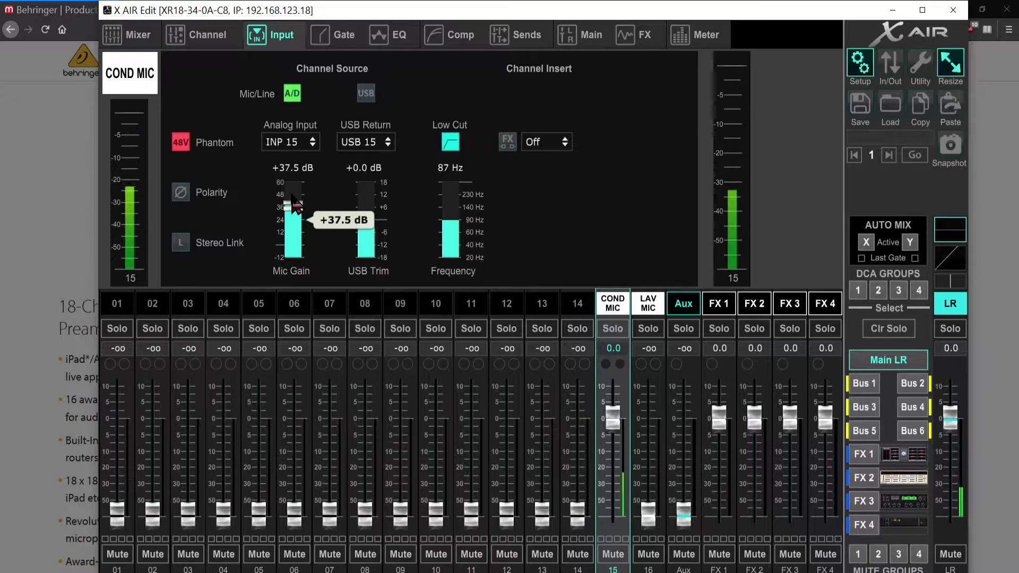
scroll(295, 204, "down", 1)
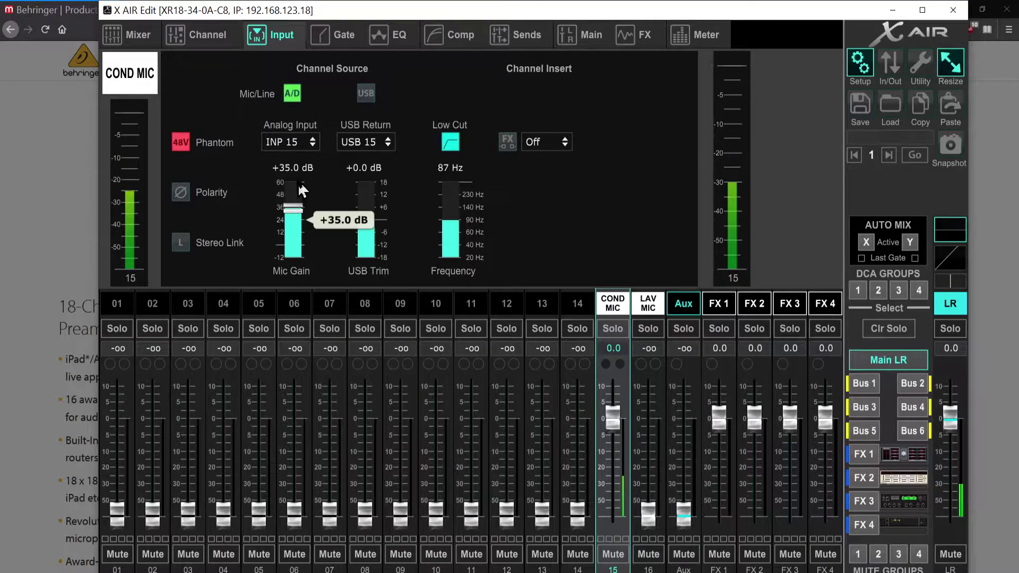
left_click(150, 34)
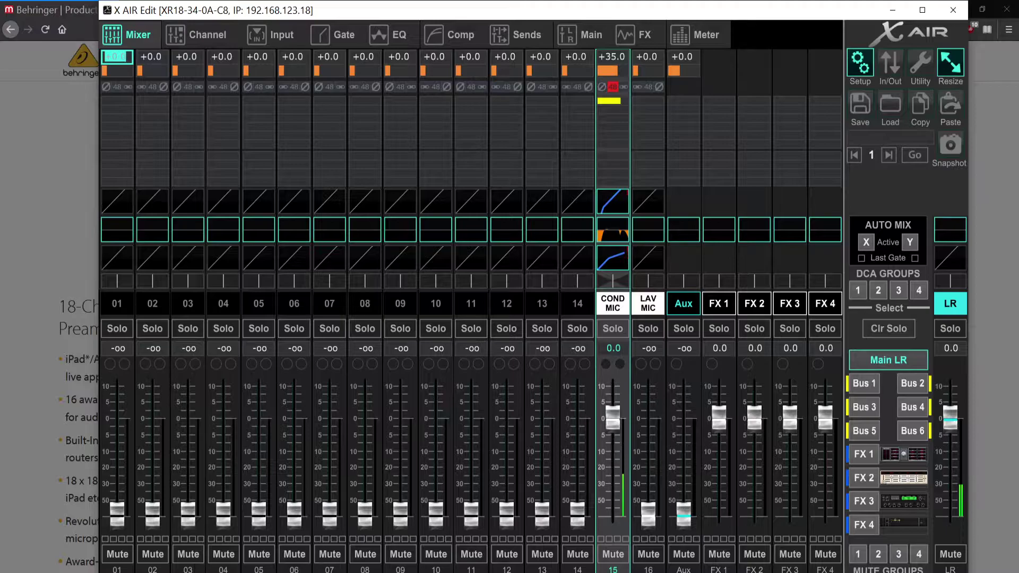
mouse_move(194, 572)
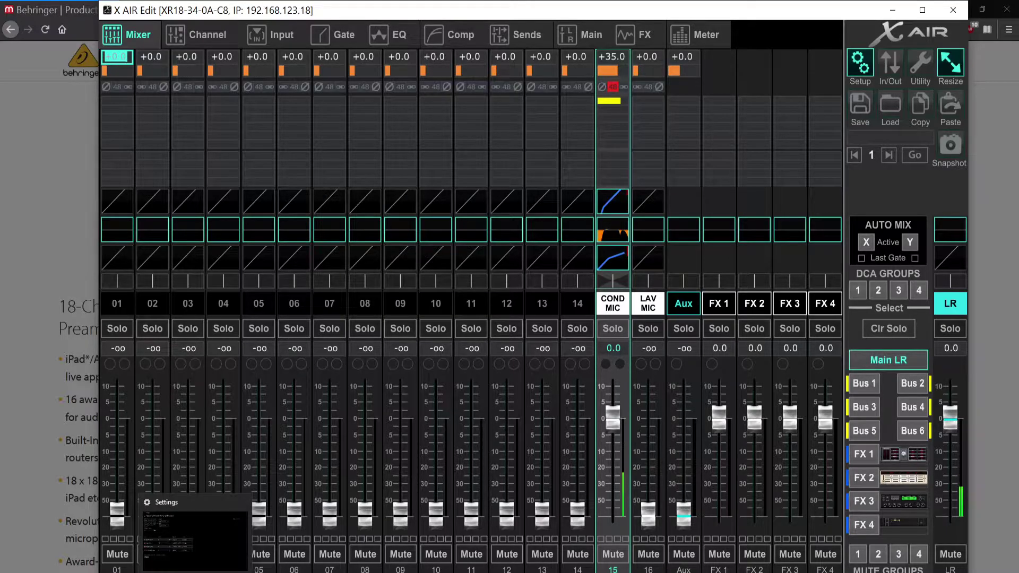
left_click(195, 538)
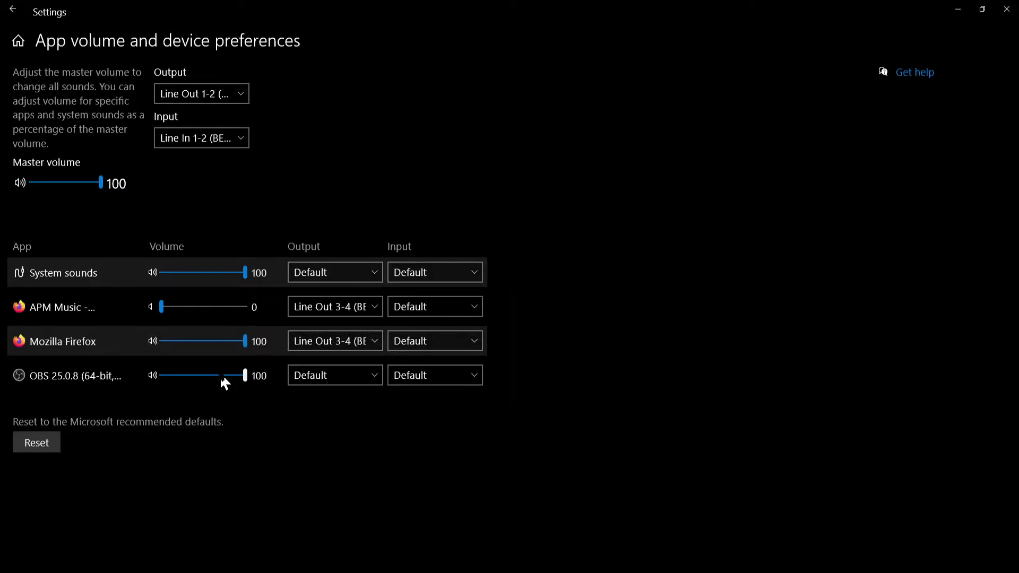
Step: Open the Windows Start menu
key("super")
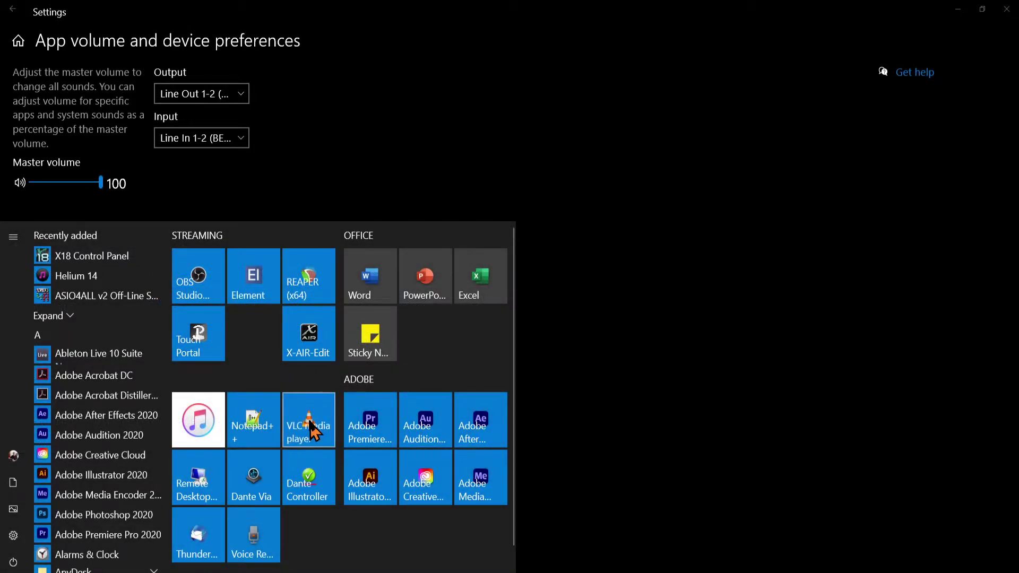
Step: Launch VLC and route its playback to Line Out (BEHRINGER X18)
left_click(313, 431)
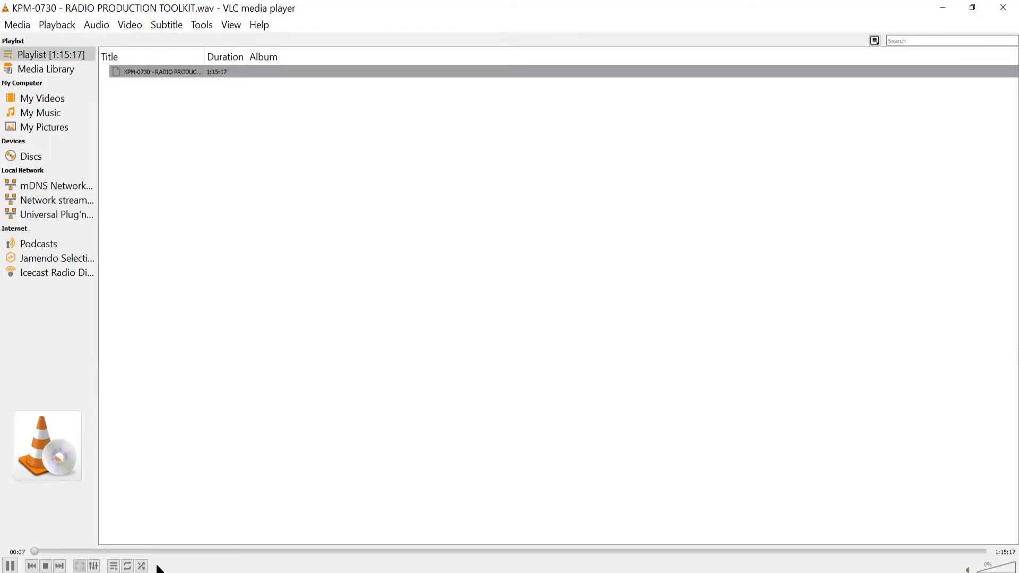
left_click(225, 536)
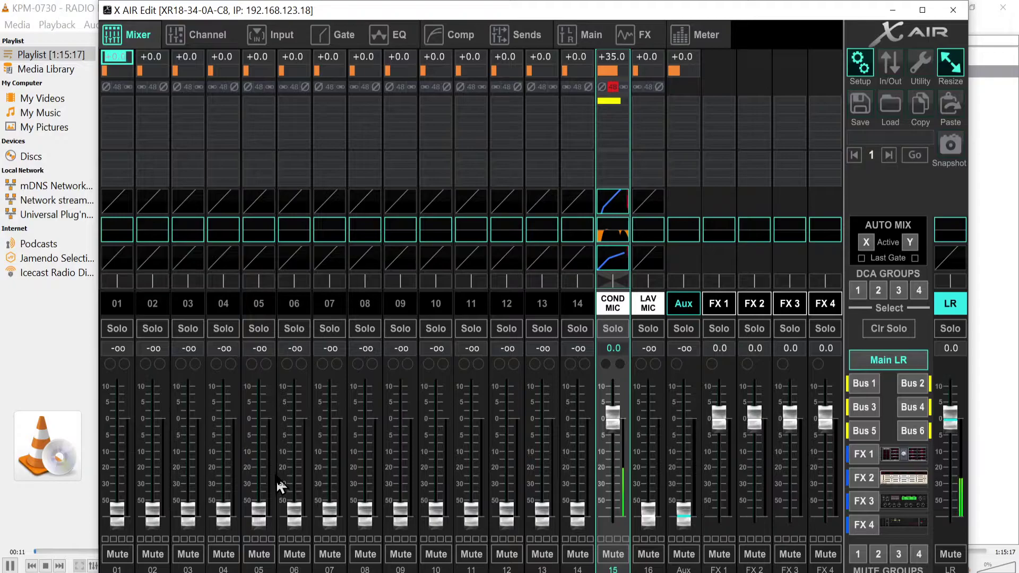
left_click(93, 18)
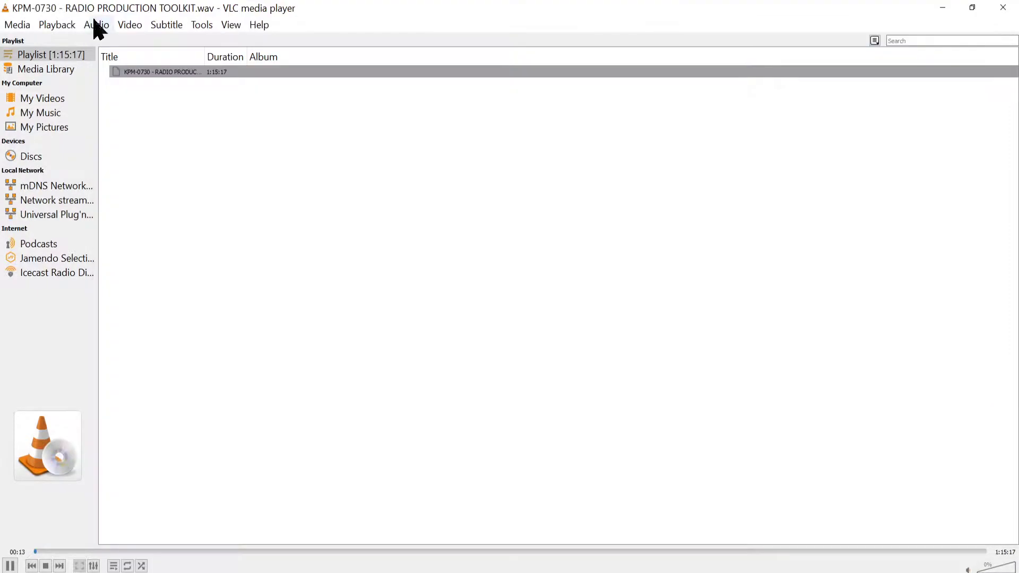
left_click(96, 26)
mouse_move(144, 61)
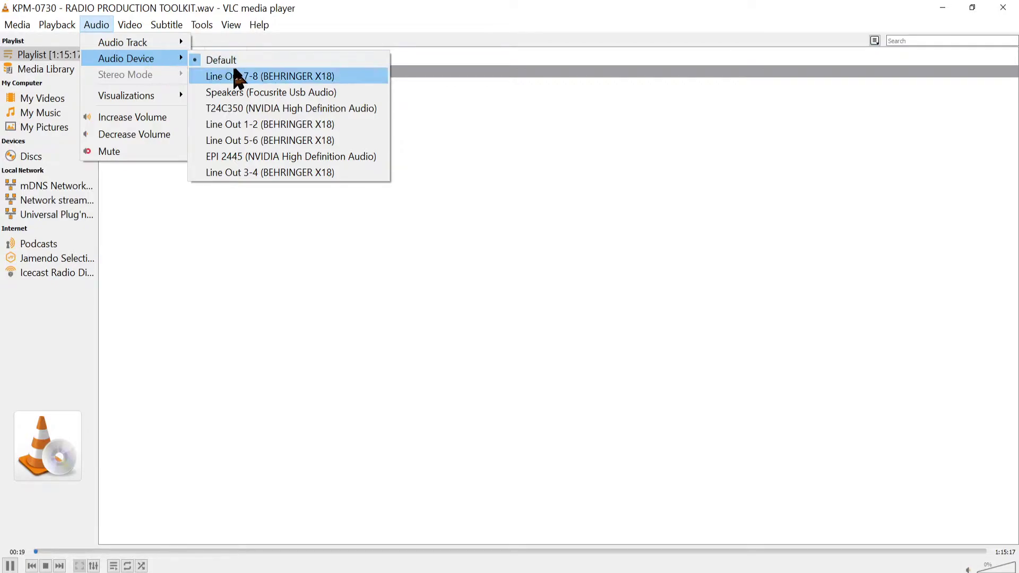
left_click(305, 139)
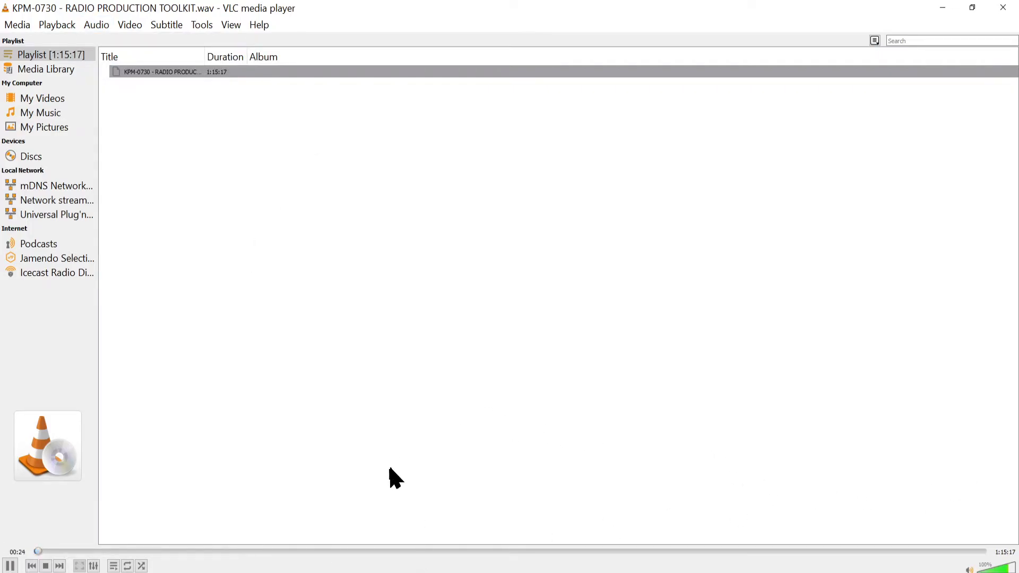
mouse_move(272, 568)
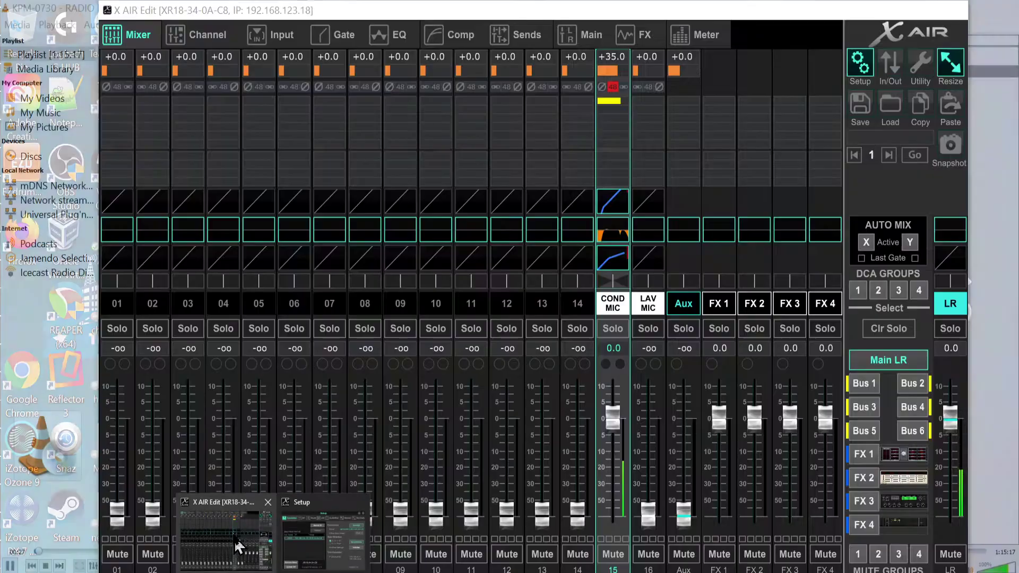
Step: Switch to X AIR Edit and show channel 02's Input page
left_click(237, 544)
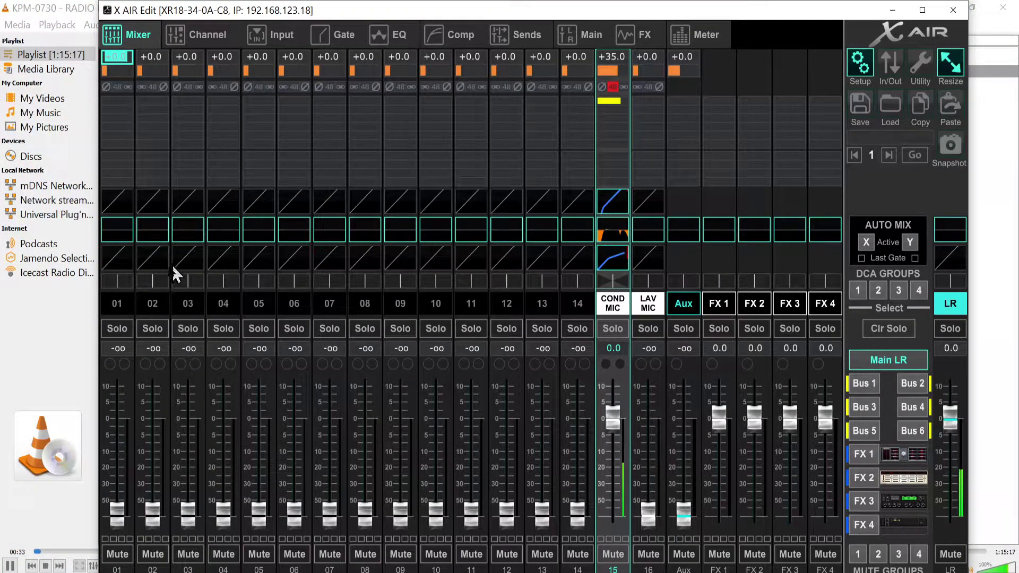
left_click(156, 313)
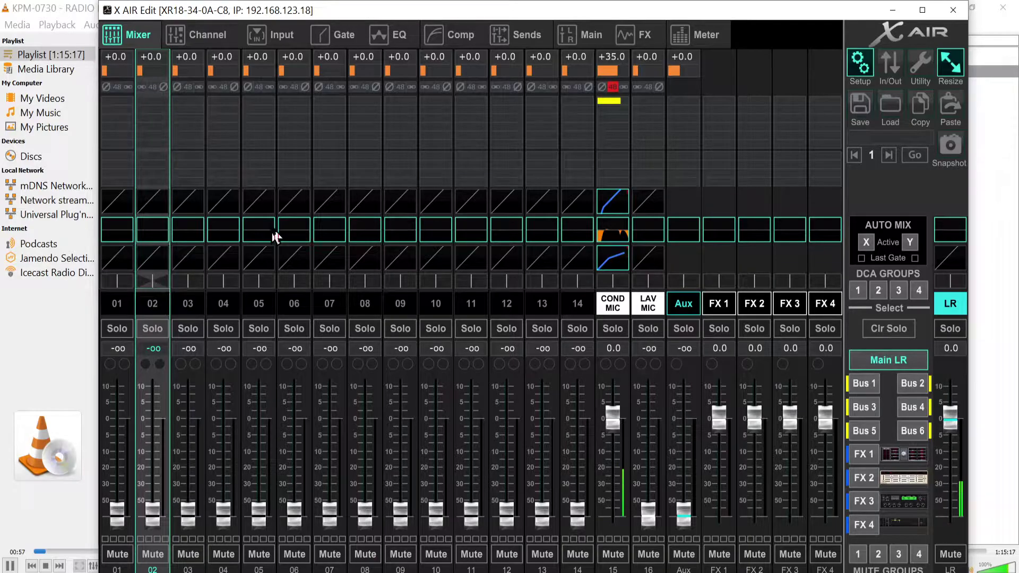
left_click(265, 35)
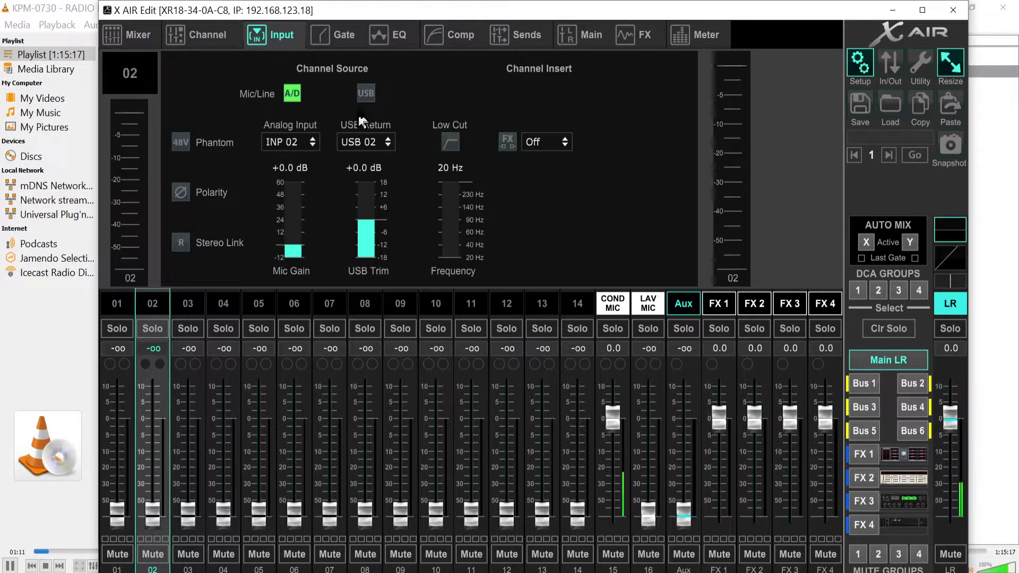
Step: Feed channel 02 from USB return USB 02, stereo-link it with channel 01, and nudge its level up
left_click(367, 97)
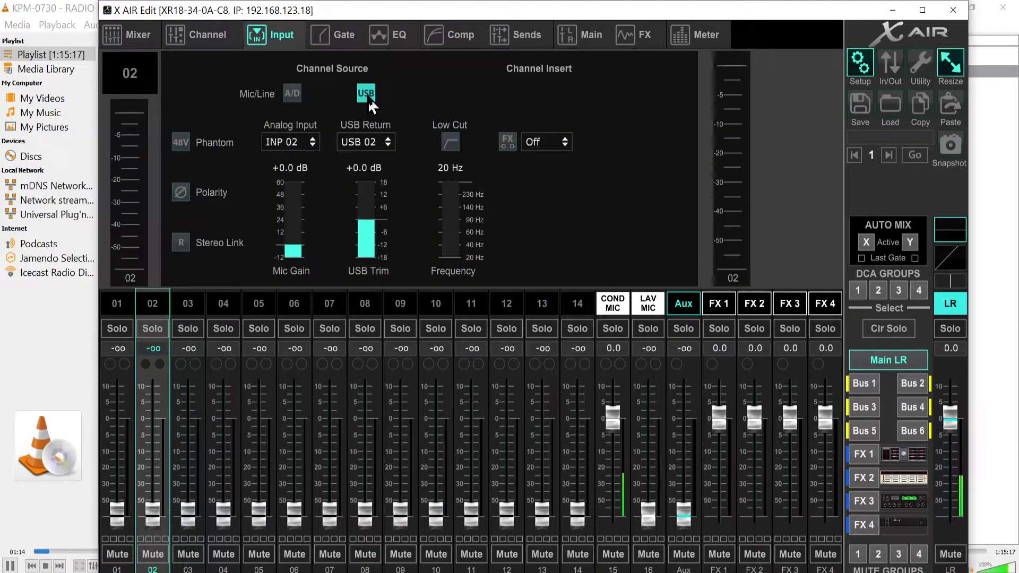
left_click(375, 149)
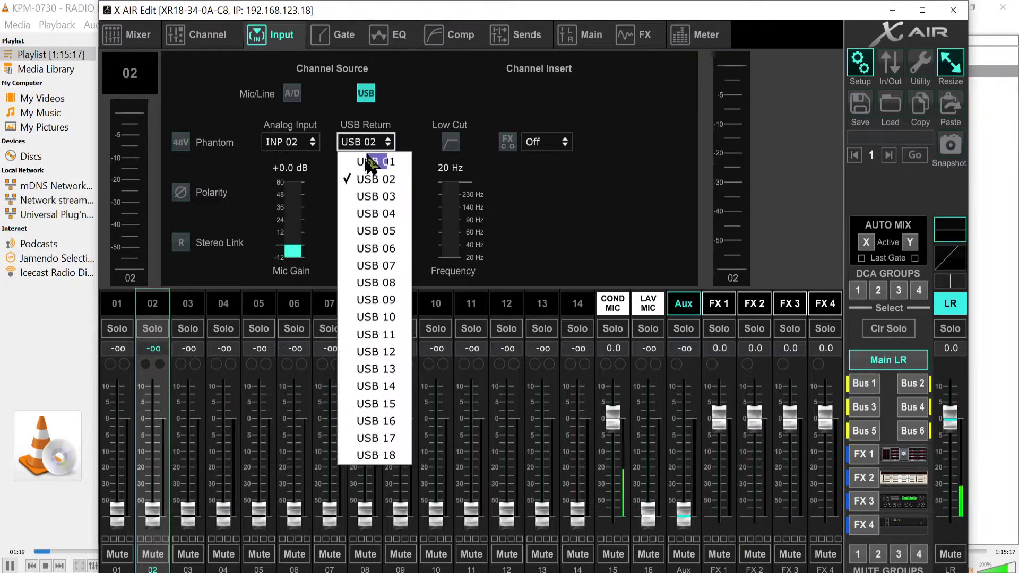
left_click(421, 116)
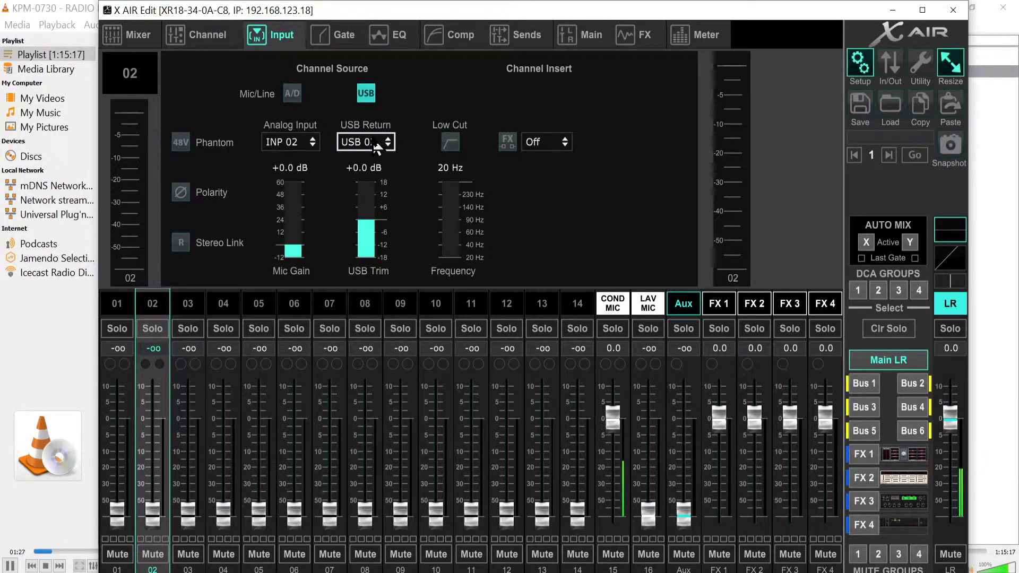
left_click(180, 249)
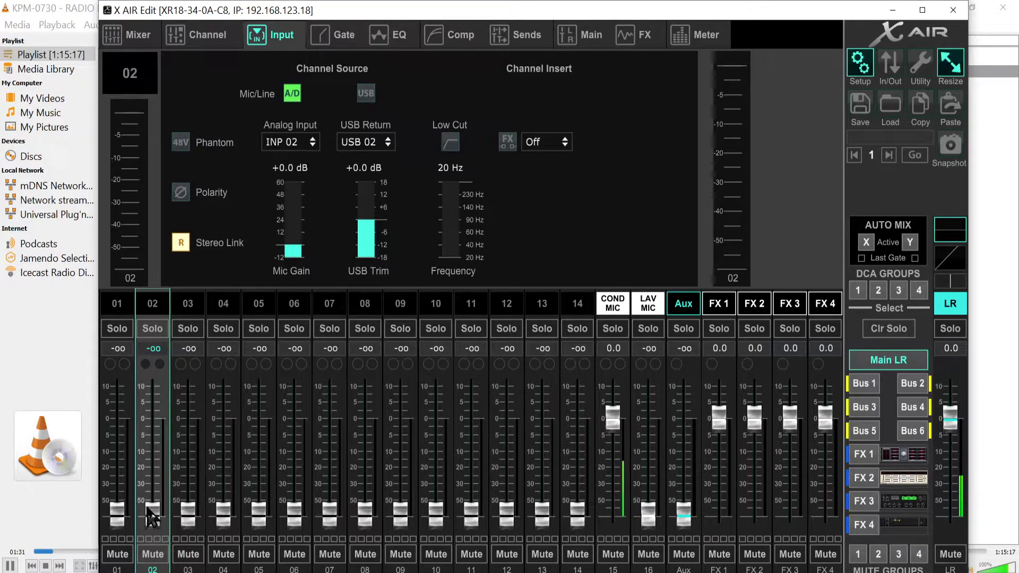
left_click_drag(149, 510, 170, 569)
left_click(155, 312)
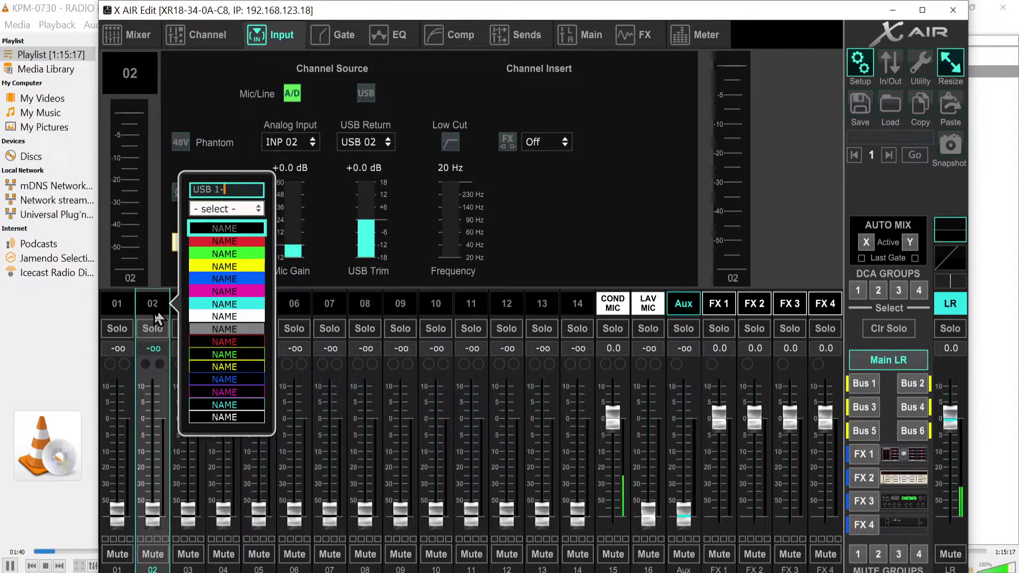
Step: Name channel 02 'USB 1-2', colour it red, and set its source to USB
key("Return")
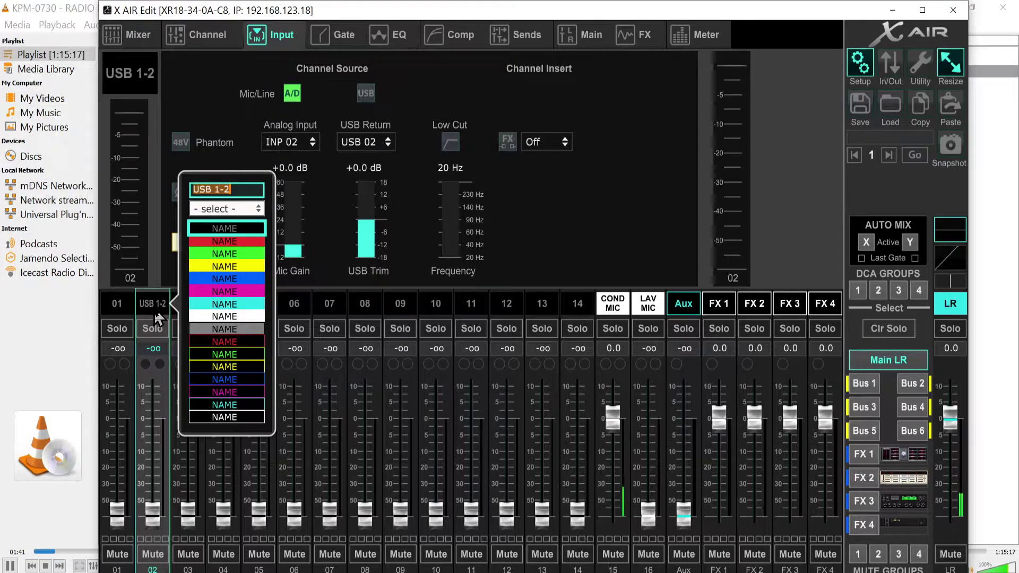
left_click(235, 241)
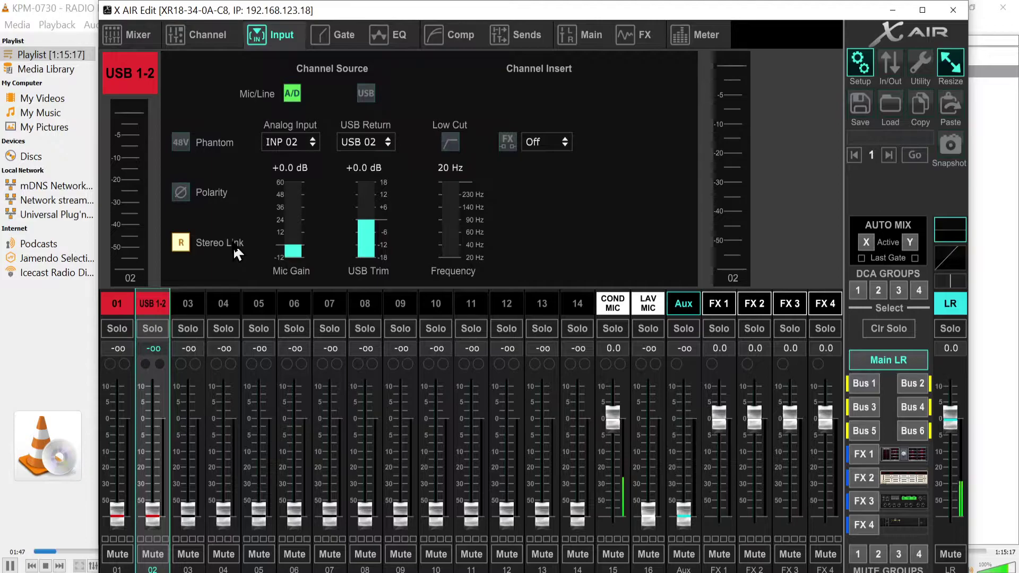
left_click(367, 94)
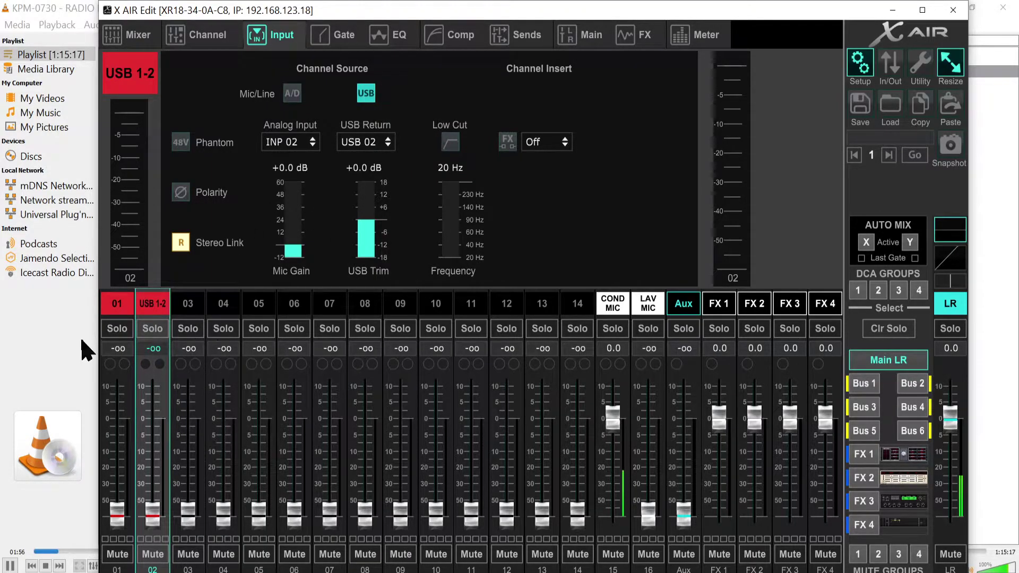
Step: Raise the linked 01/02 faders to about -22.6 dB
left_click(117, 308)
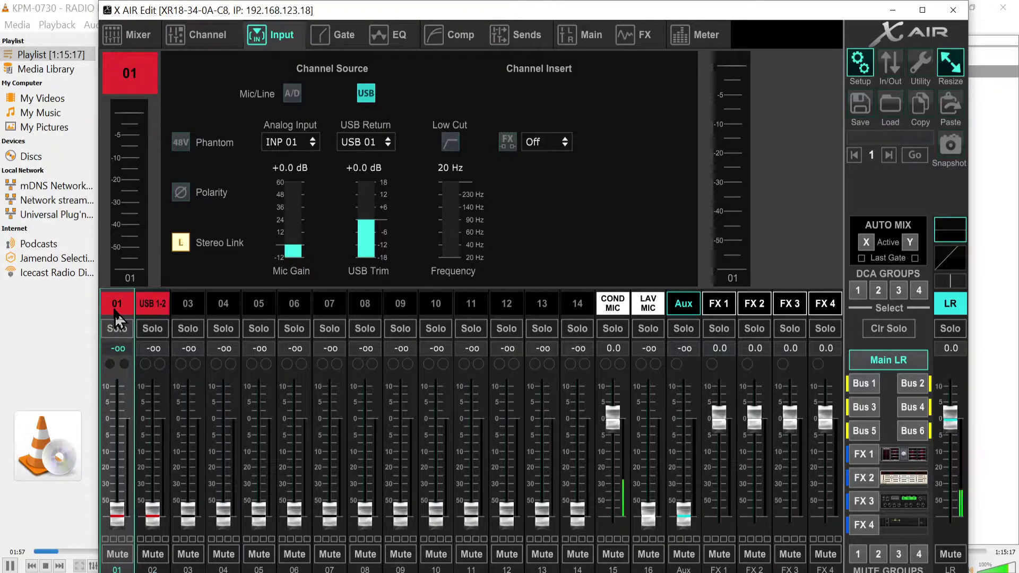
left_click(153, 307)
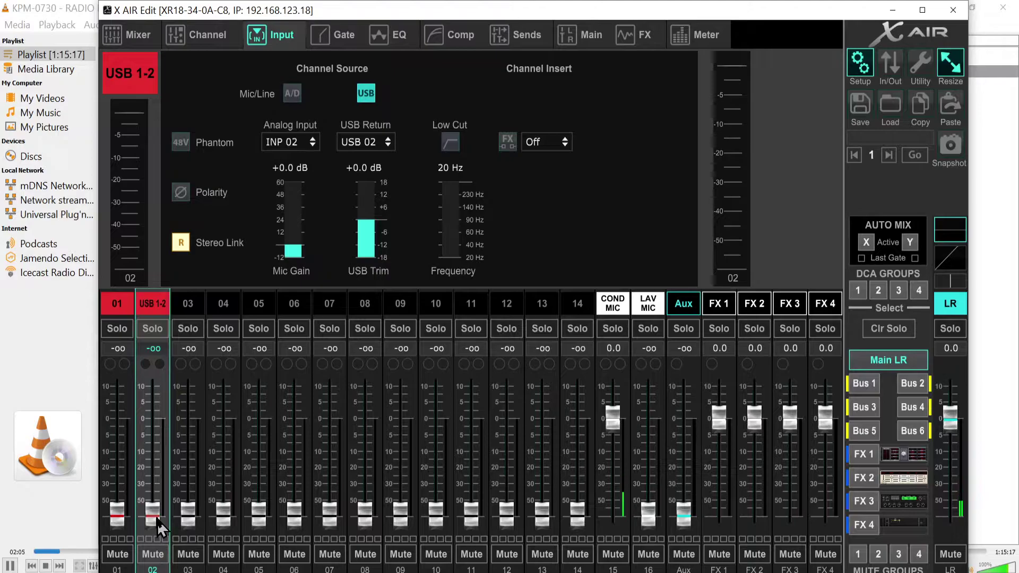
left_click_drag(153, 516, 153, 465)
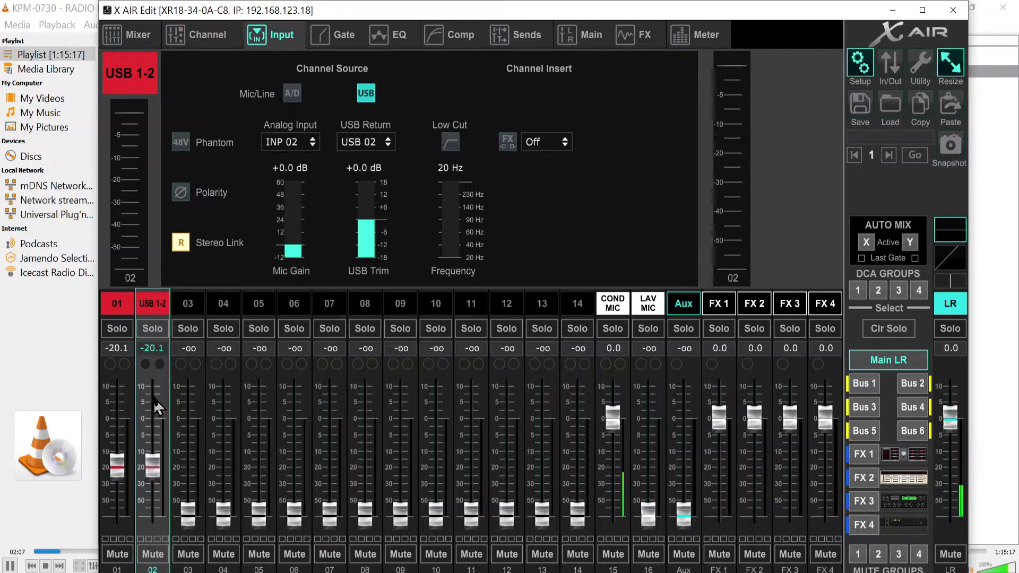
left_click(230, 313)
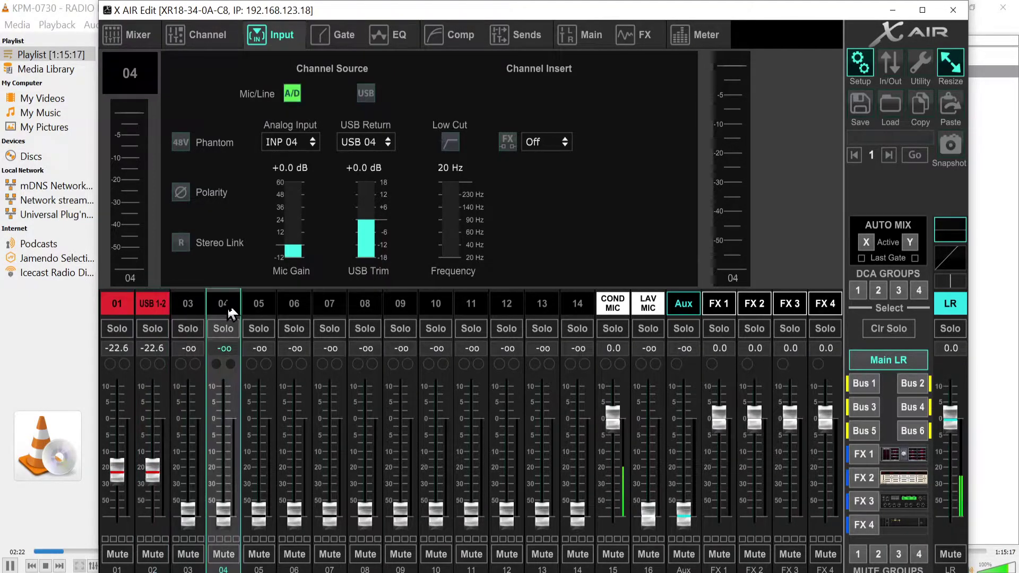
Step: Stereo-link channels 03/04, raise the pair to about -21.8 dB, and feed it from USB
left_click(181, 243)
left_click(223, 311)
left_click(223, 311)
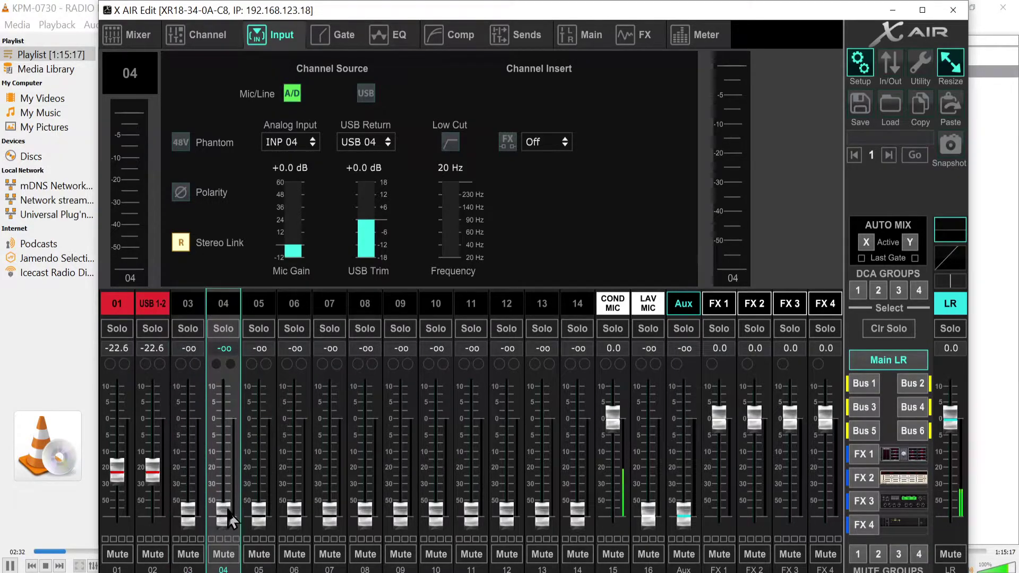
left_click_drag(227, 515, 227, 409)
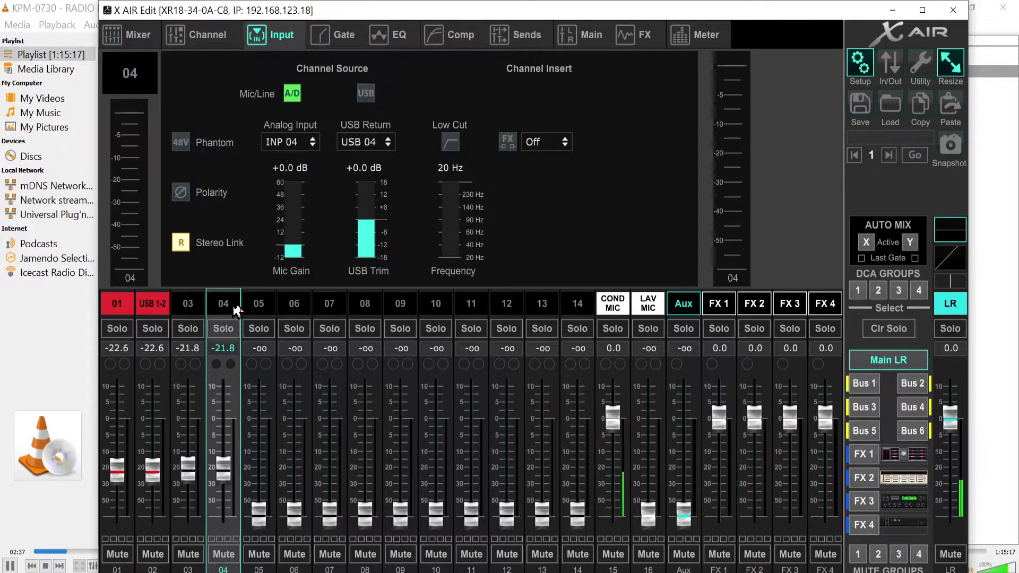
left_click(366, 94)
Step: Name the 03/04 pair 'USB 3-4' and colour it green
left_click(189, 305)
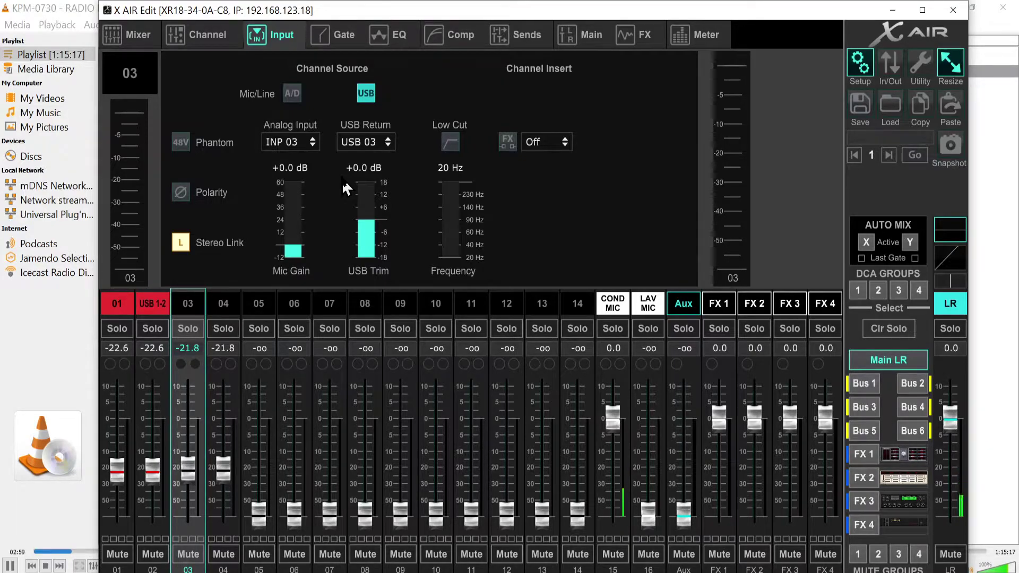
left_click(239, 298)
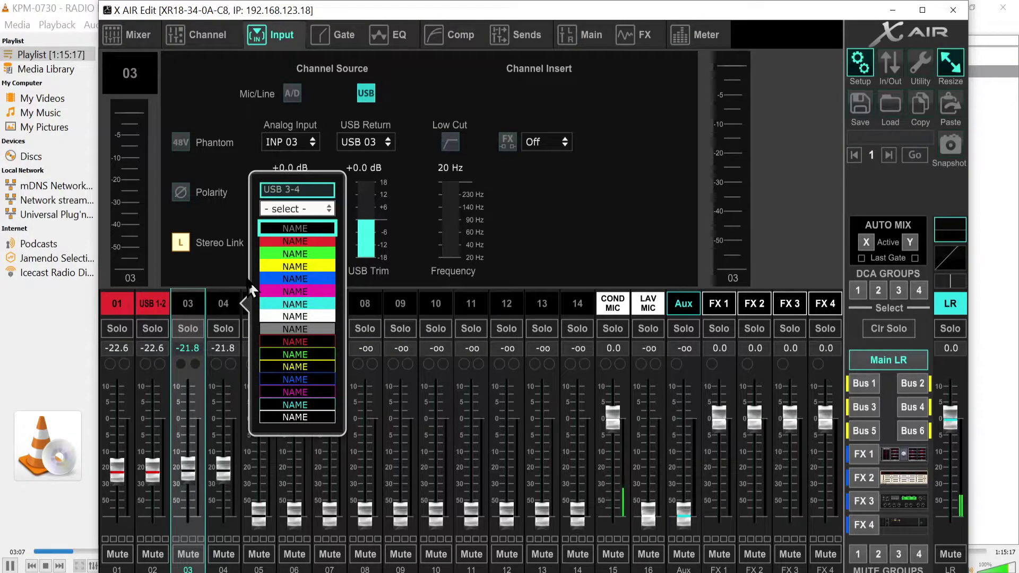
left_click(323, 255)
Step: Stereo-link channels 05/06, feed the pair from USB, and nudge its level up
left_click(301, 314)
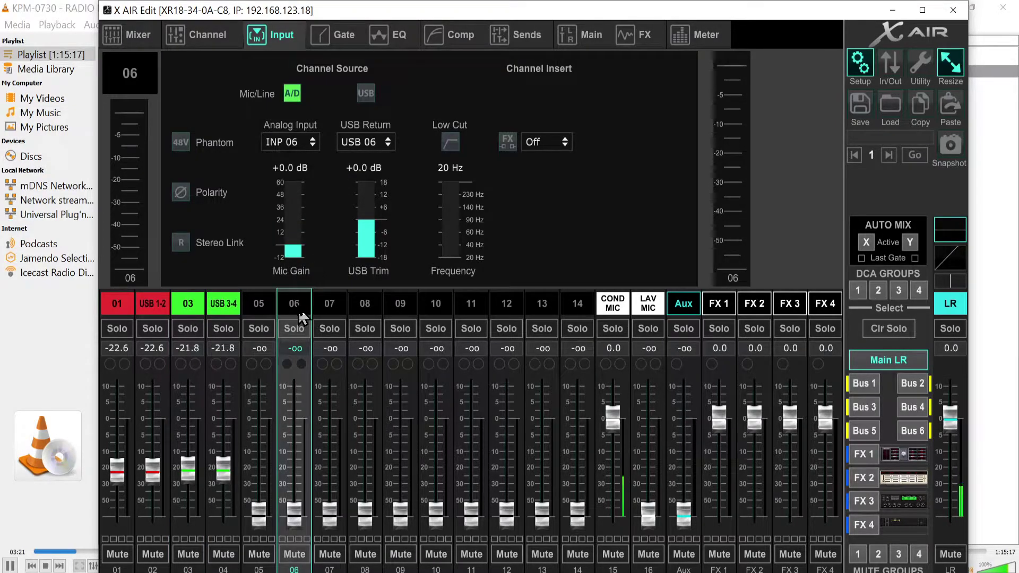
left_click(181, 243)
left_click(365, 96)
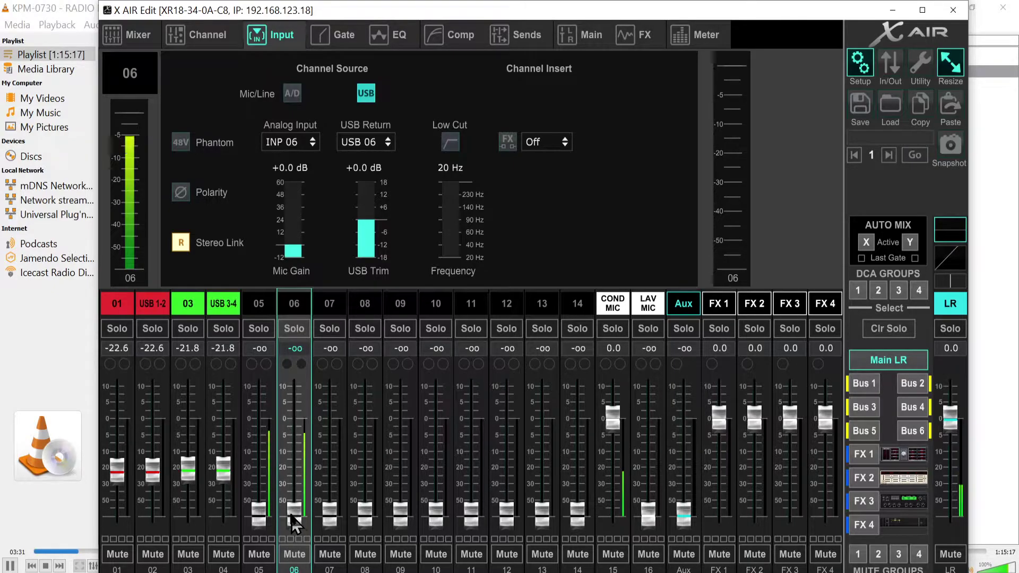
left_click_drag(297, 525, 301, 521)
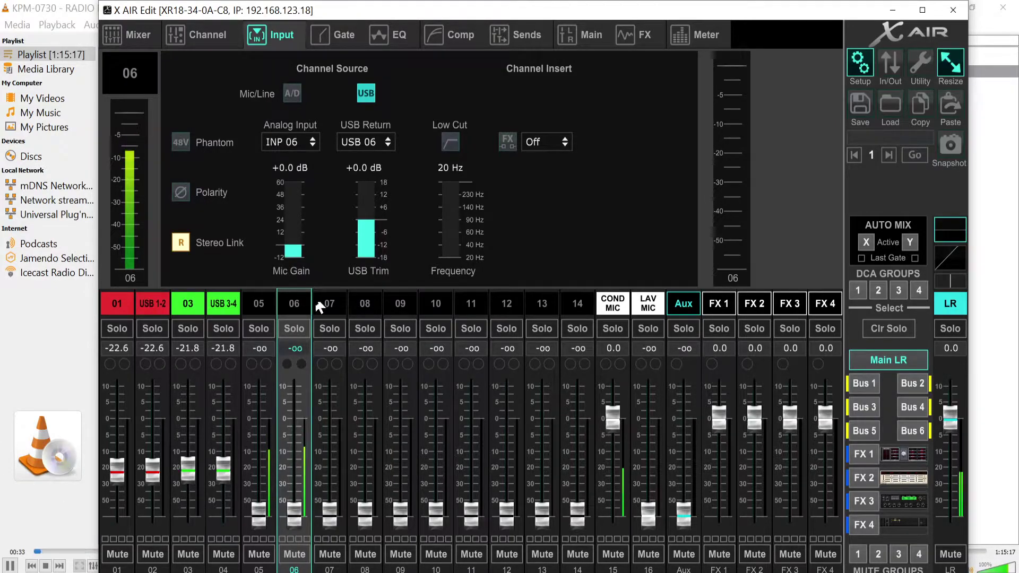
left_click(310, 303)
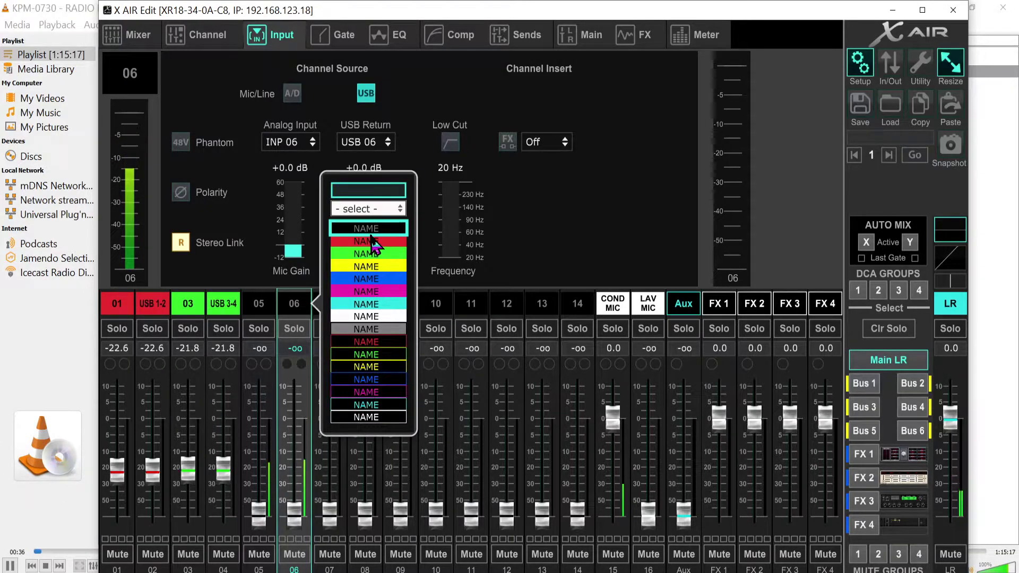
Step: Name the 05/06 pair 'USB 5-6', colour it yellow, and set its level to about -58.1 dB
type("USB 5-6")
key("Return")
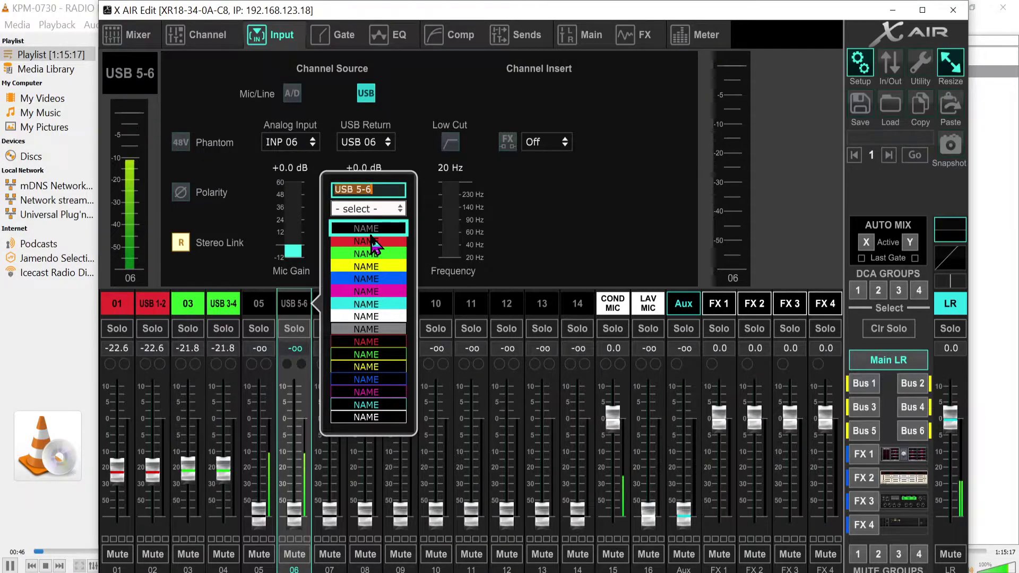
left_click(390, 267)
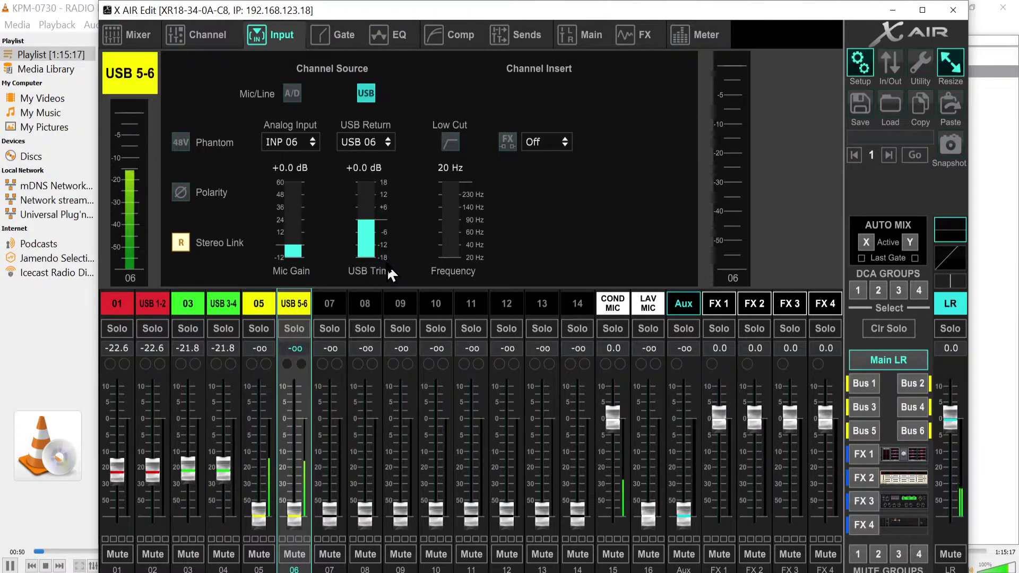
left_click_drag(291, 505, 289, 535)
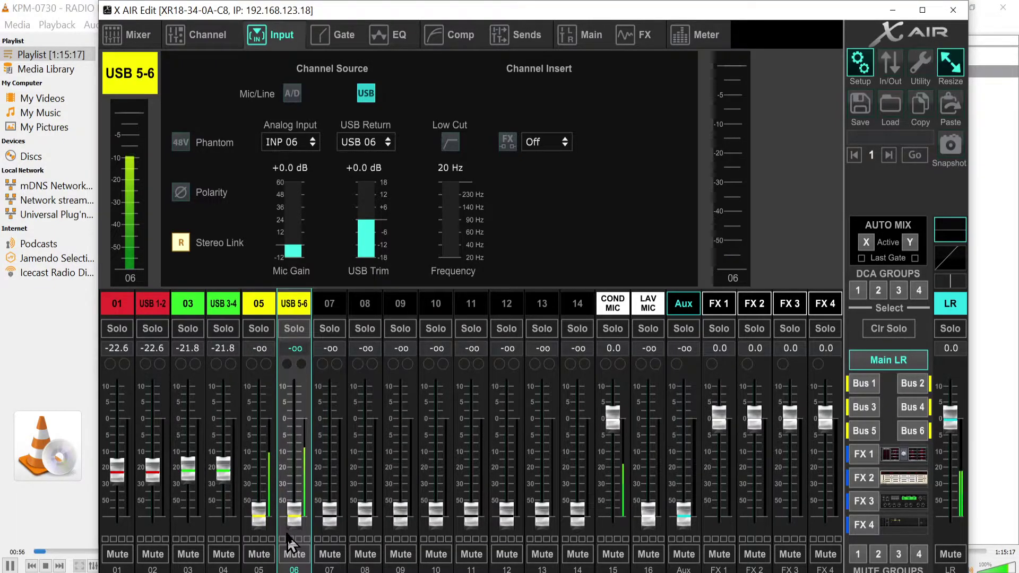
right_click(365, 305)
left_click(369, 315)
Step: Stereo-link channel 08 with 07 and feed the pair from USB
left_click(366, 313)
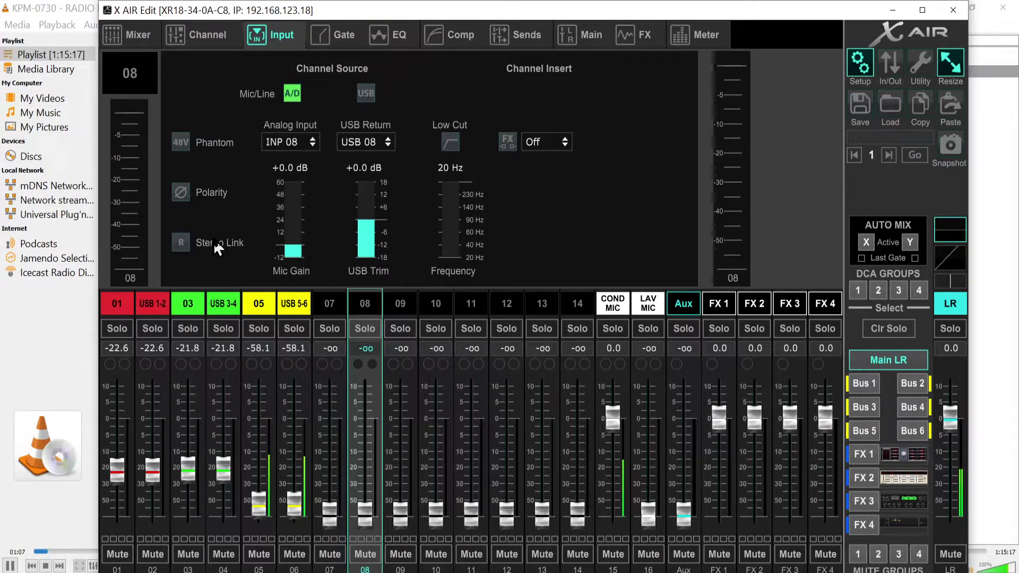
left_click(180, 242)
left_click(366, 94)
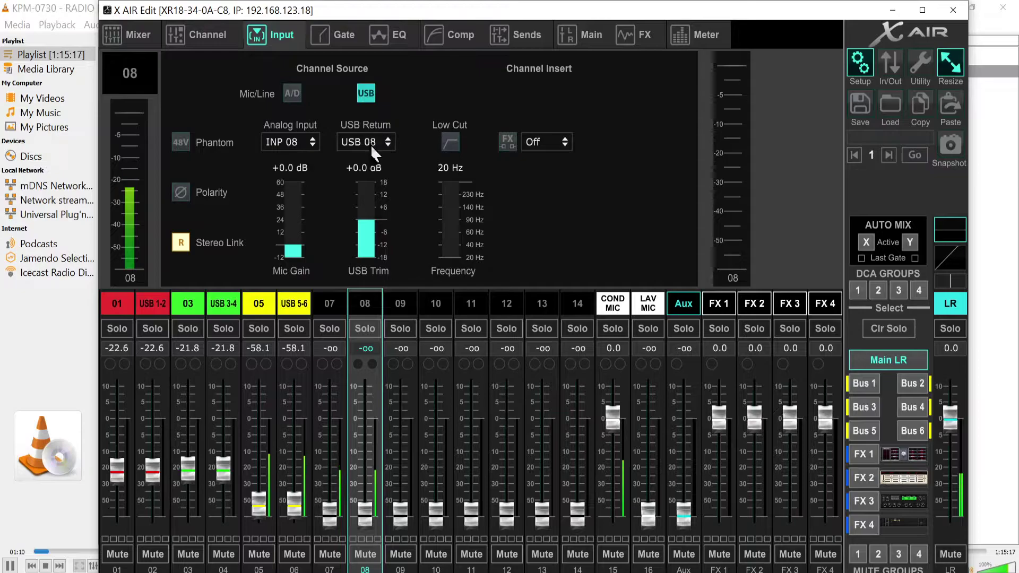
Step: Colour the 07/08 pair blue, name it 'USB 7-8', and raise it to -18.5 dB
left_click(375, 311)
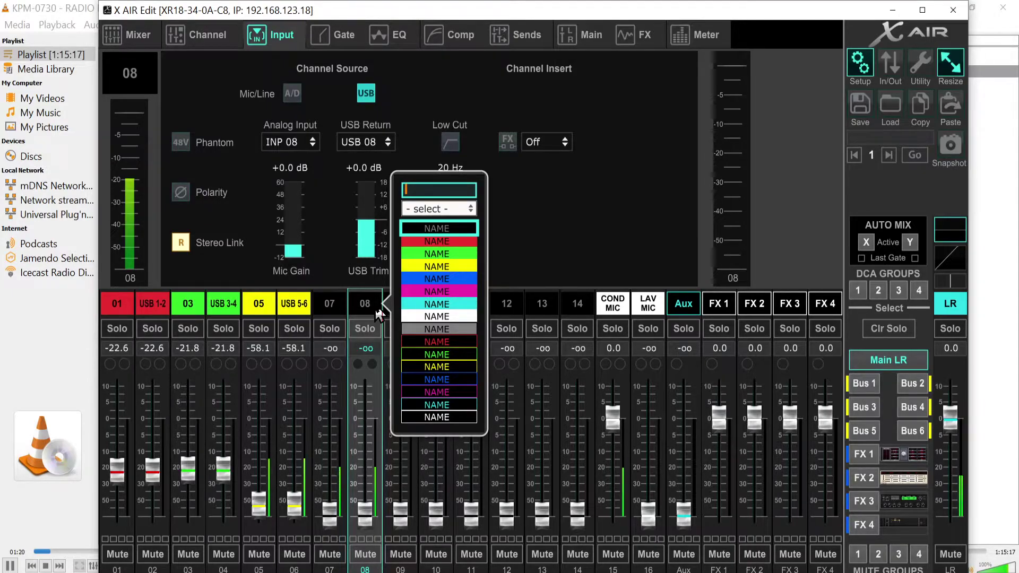
left_click(437, 279)
left_click(365, 303)
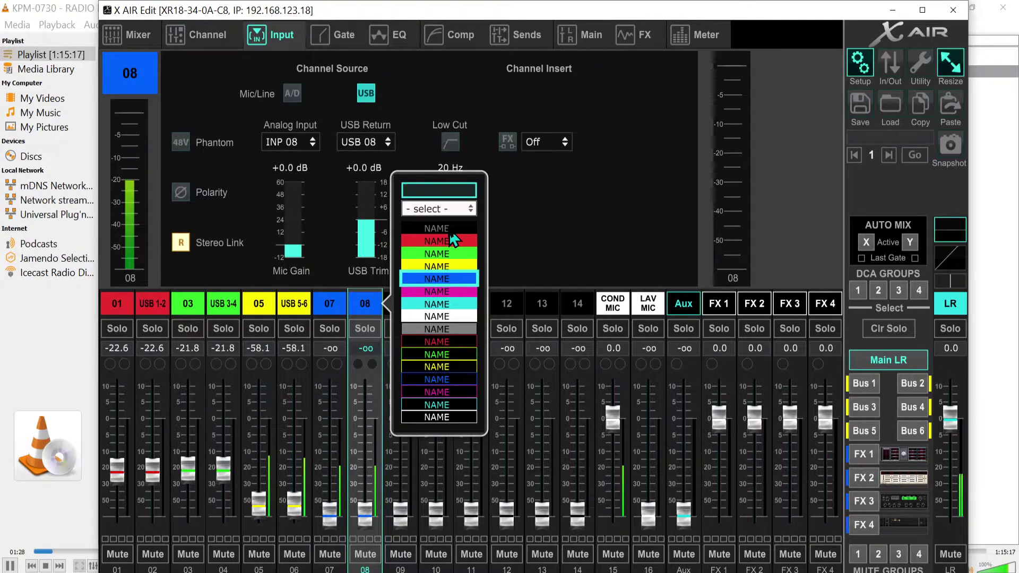
type("USB")
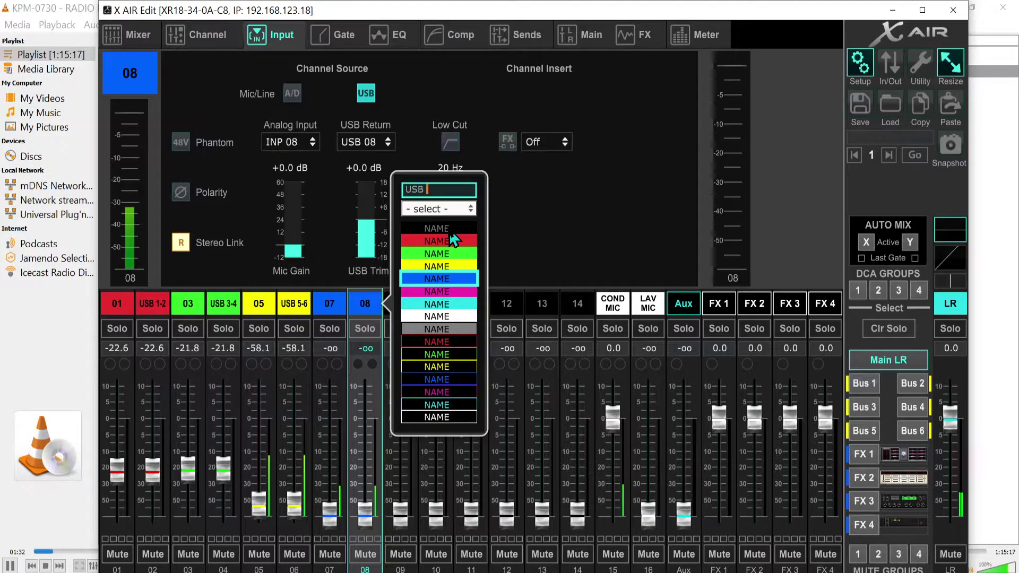
type(" 7-8")
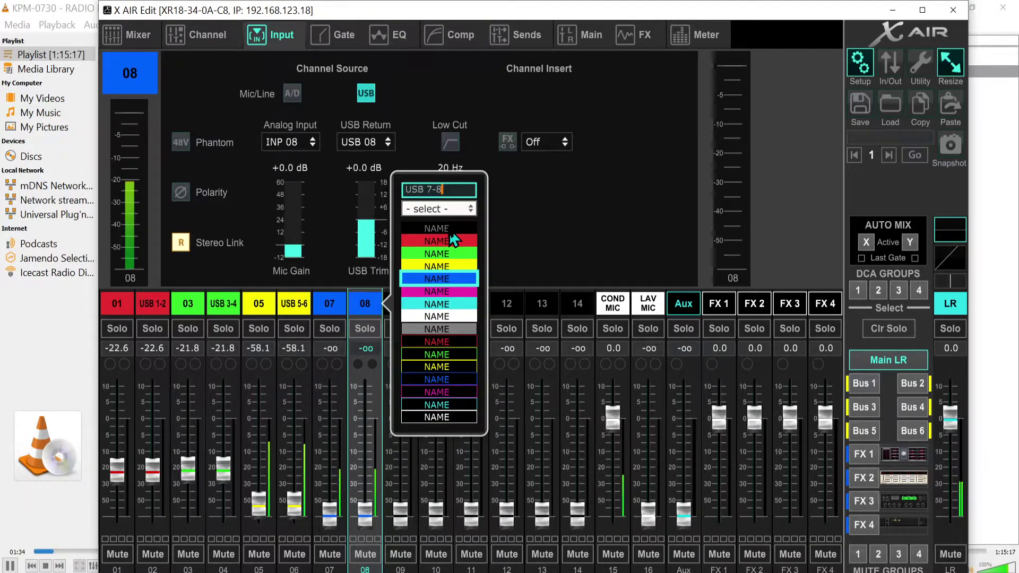
key("Return")
left_click_drag(330, 510, 331, 540)
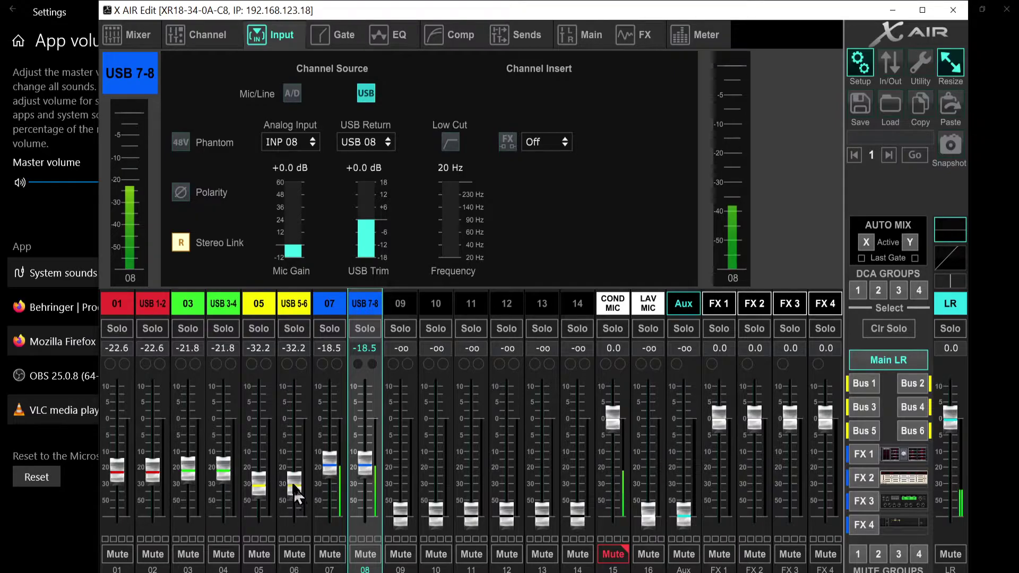
Step: Lower USB 7-8 to about -41.7 dB, unmute COND MIC channel 15, and select USB 1-2
left_click_drag(330, 465, 334, 519)
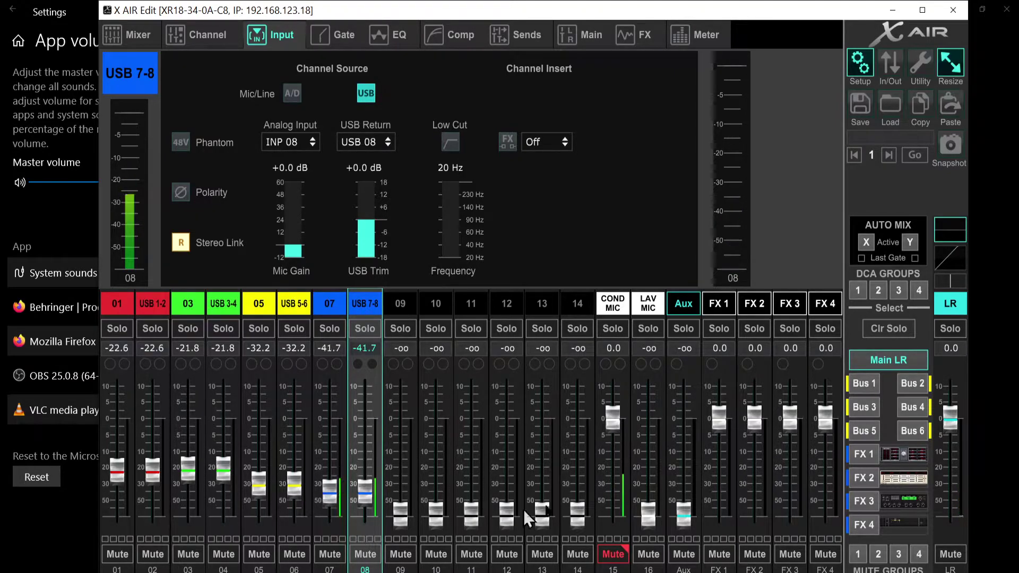
left_click(613, 554)
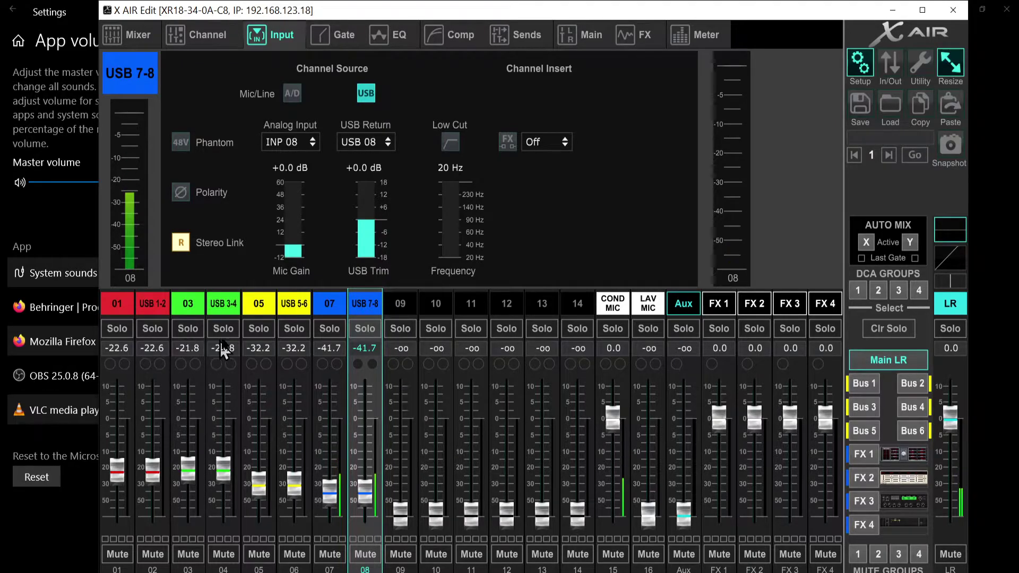
left_click(160, 311)
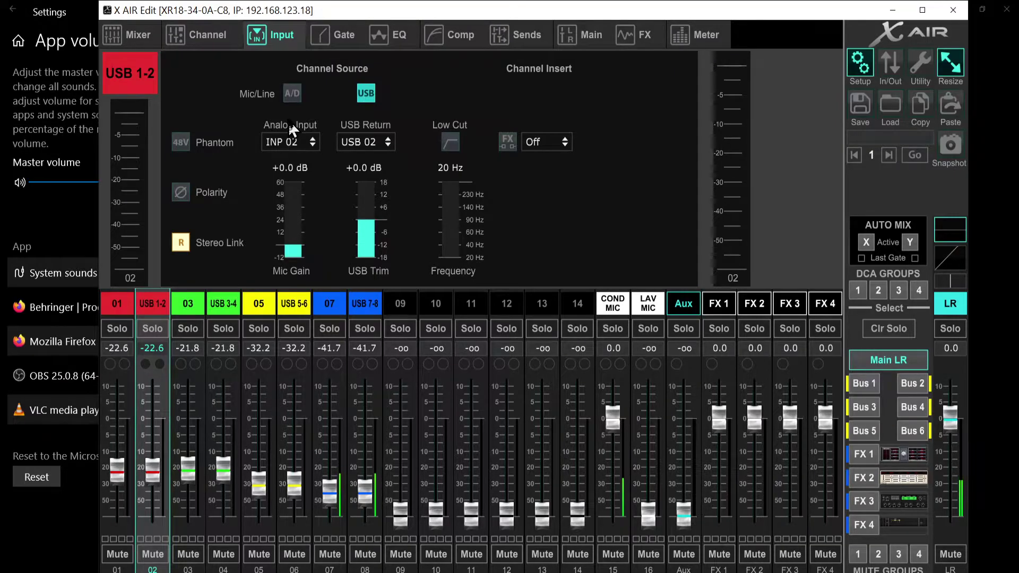
Step: Set the USB 1-2 send to Bus 1 at -3 dB
left_click(515, 44)
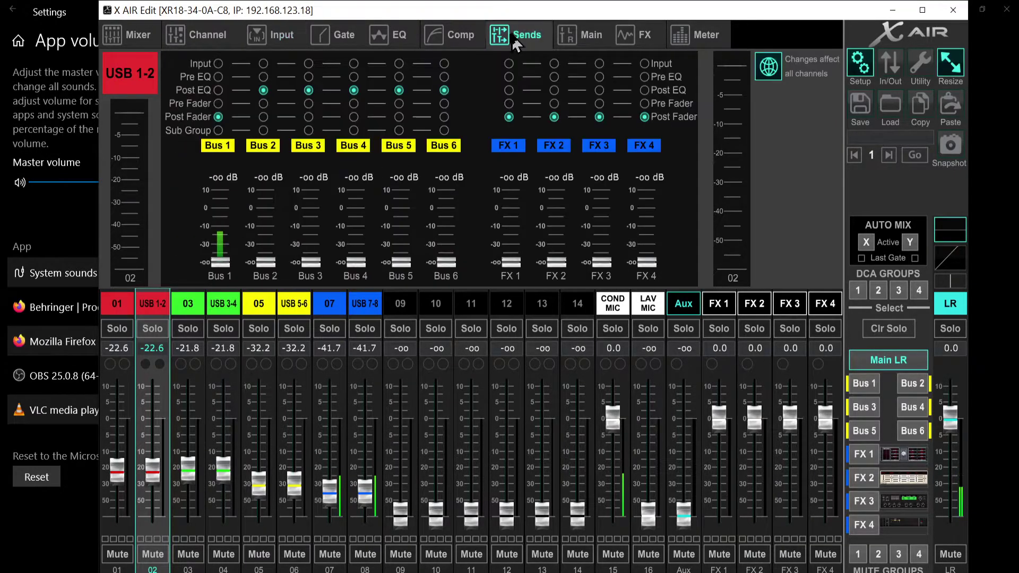
left_click(223, 177)
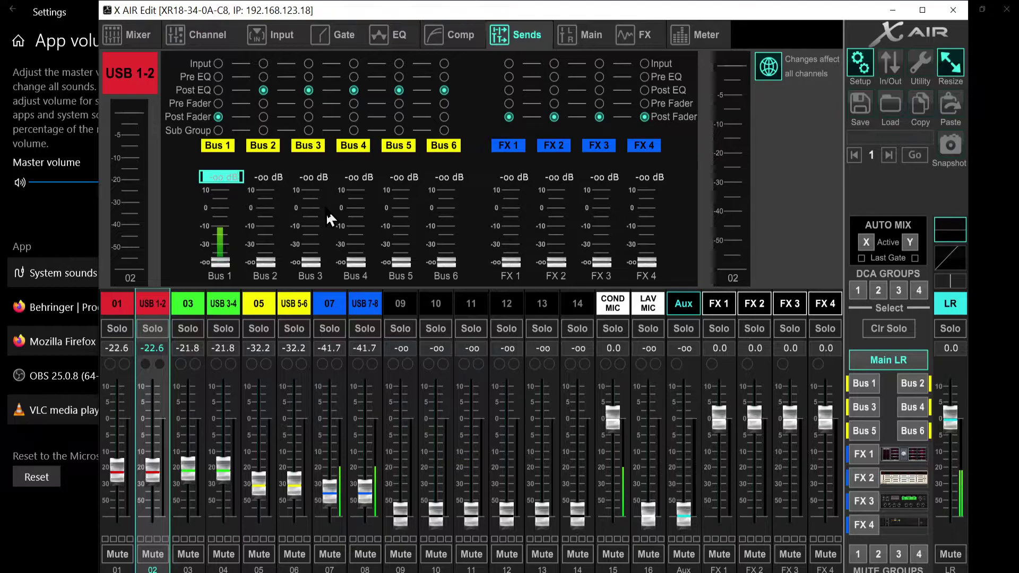
type("-+3")
key("Return")
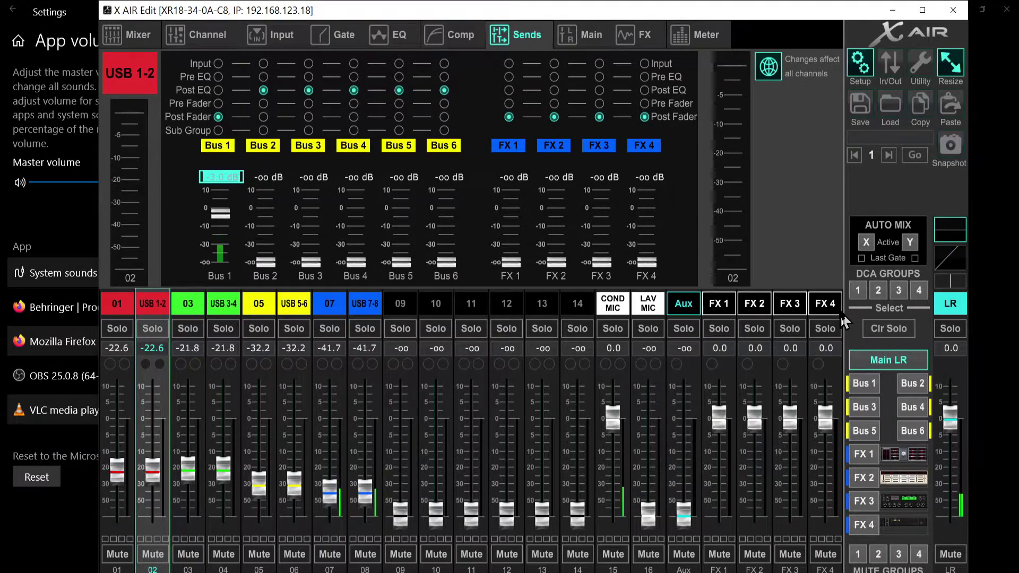
Step: In the Bus 1 mix, set USB 3-4 and USB 5-6 to -3 dB each
left_click(861, 384)
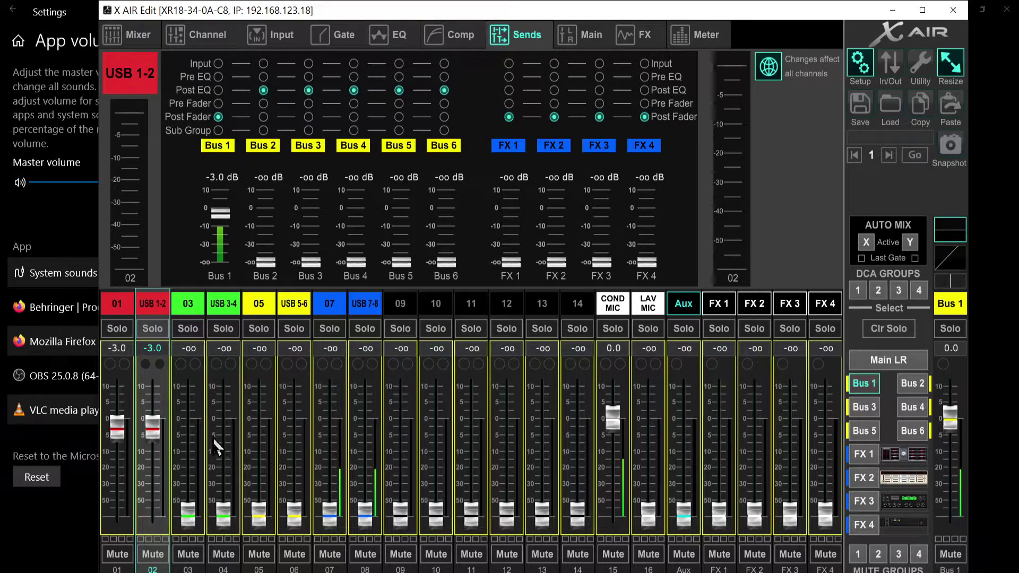
left_click(226, 348)
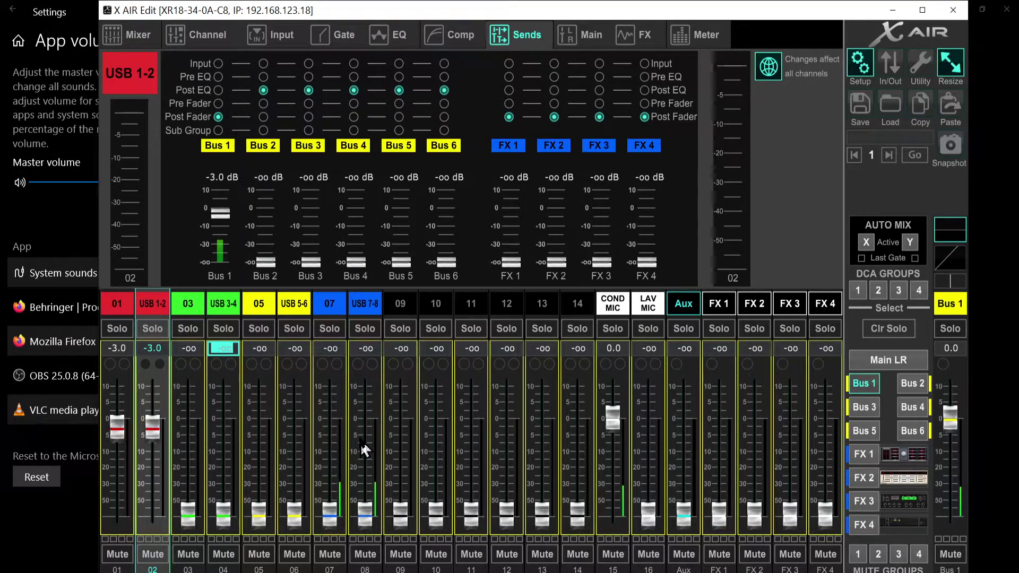
type("-3")
key("Return")
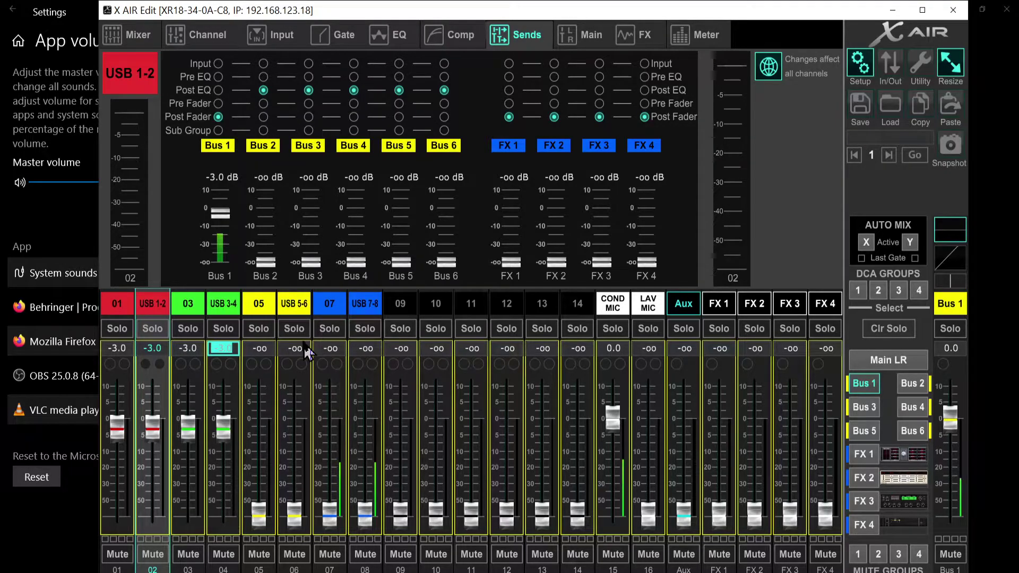
left_click(295, 348)
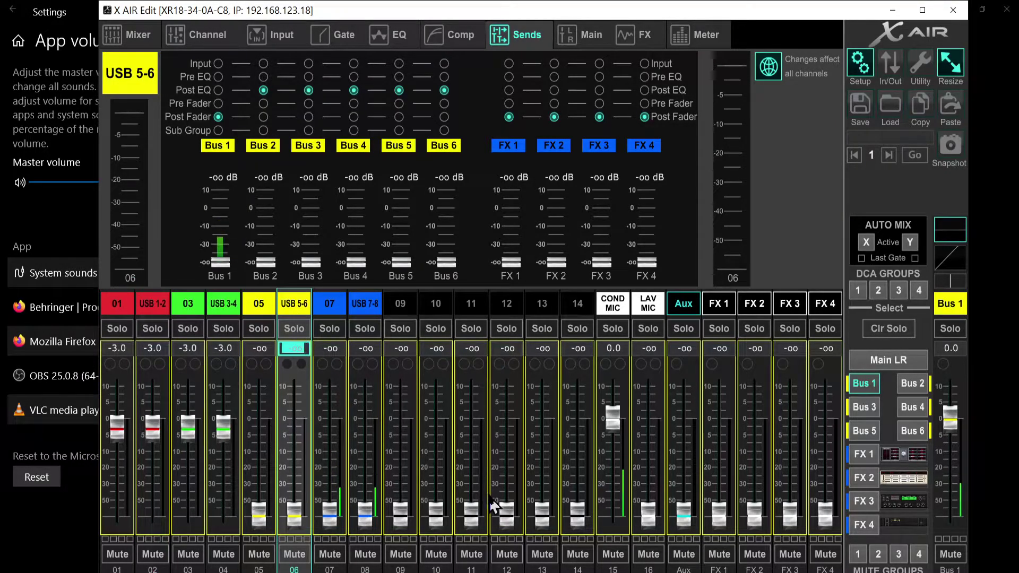
type("-3")
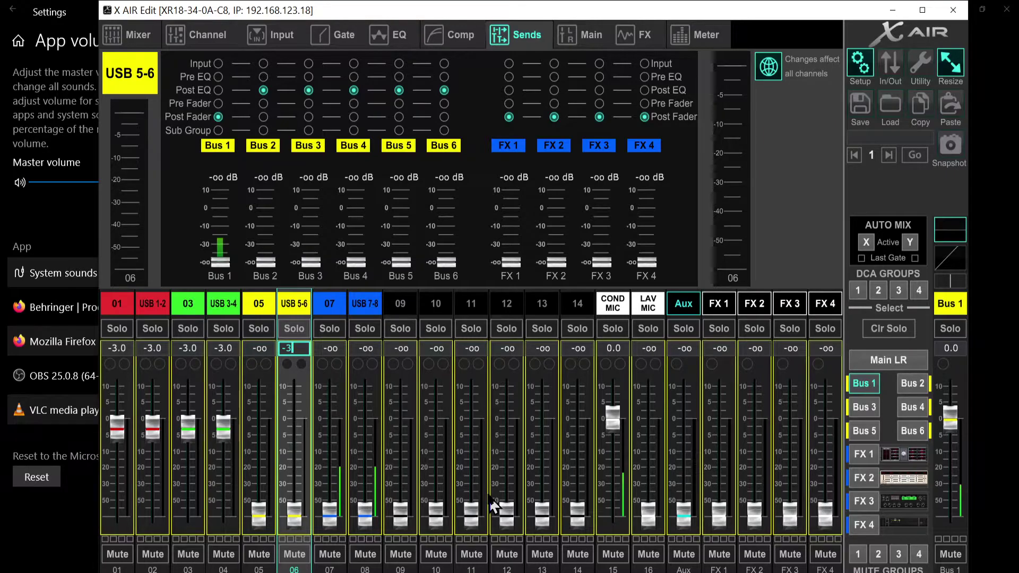
key("Return")
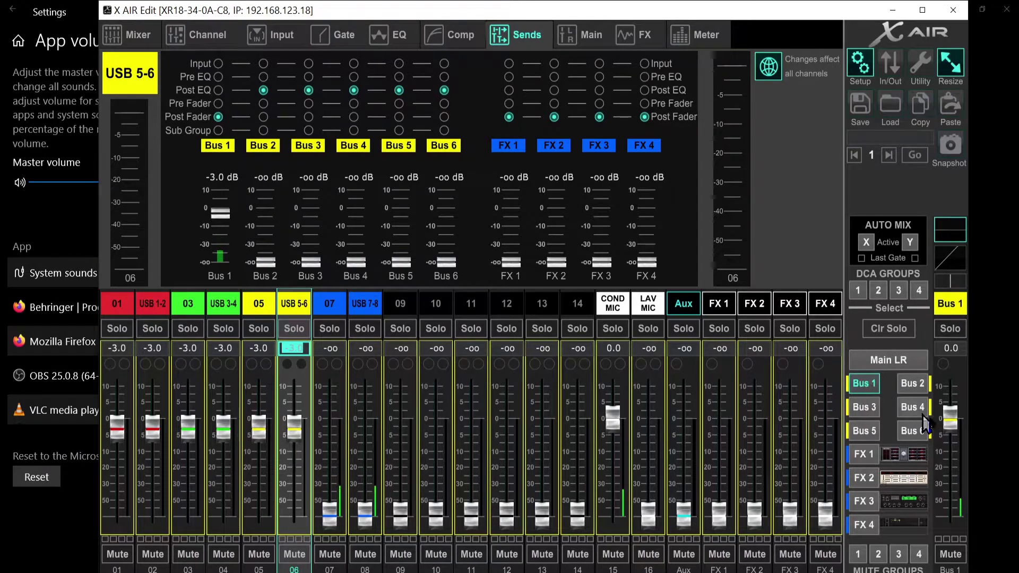
Step: Select COND MIC, raise its Bus 2 send then return it to -oo, and show the Bus 2 mix
left_click(955, 424)
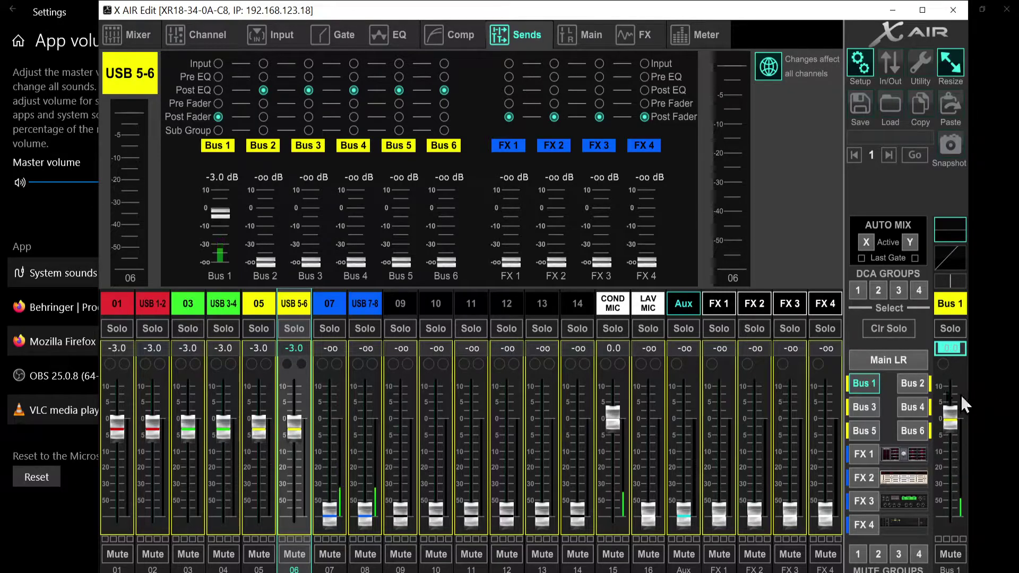
left_click(620, 303)
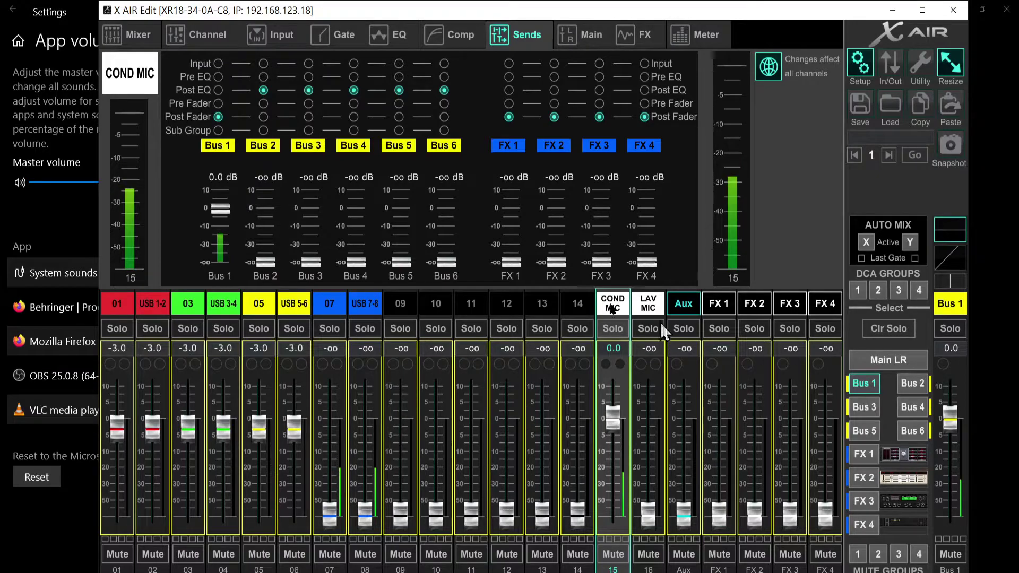
left_click_drag(265, 262, 255, 166)
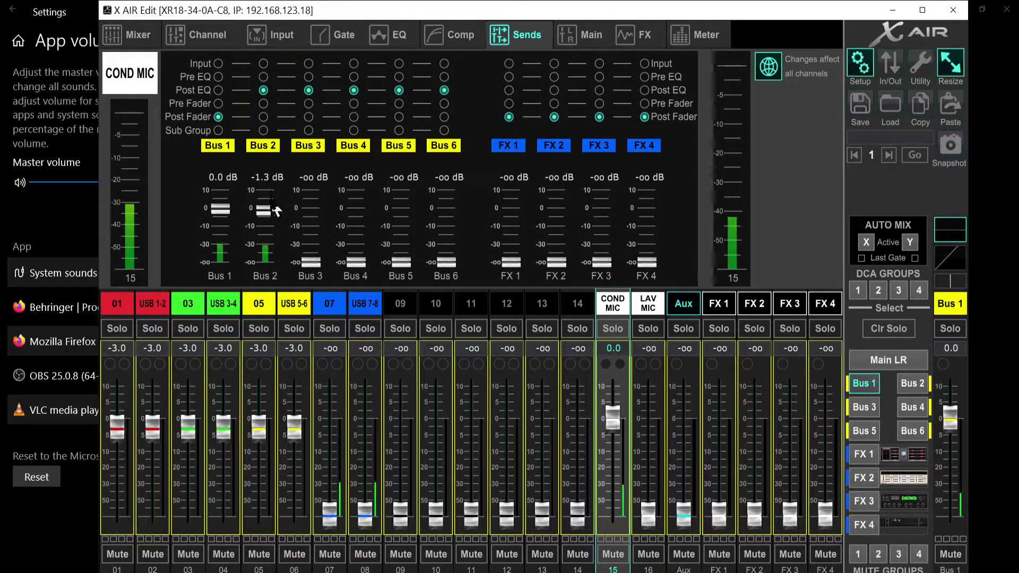
left_click_drag(275, 210, 264, 266)
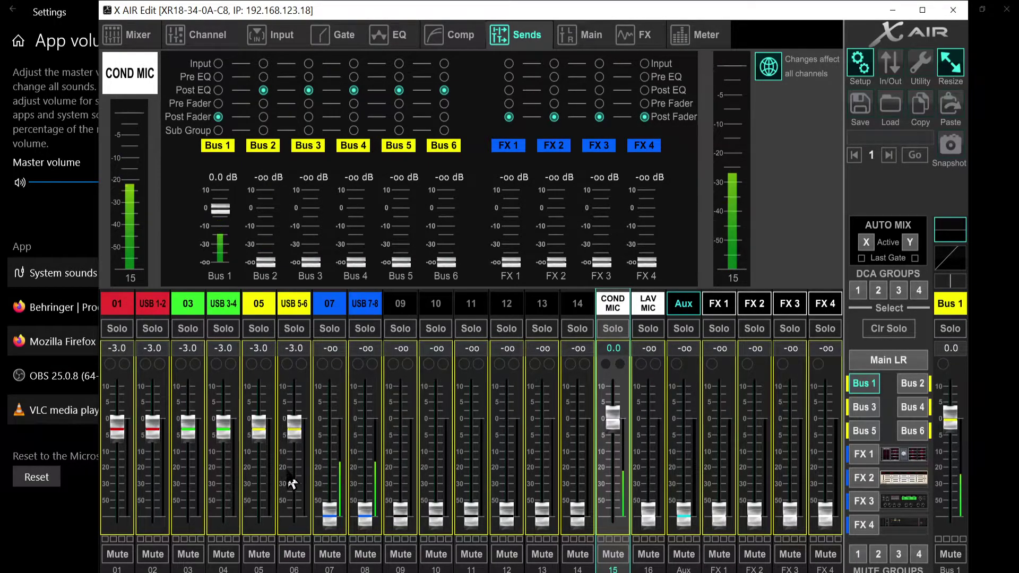
left_click(915, 388)
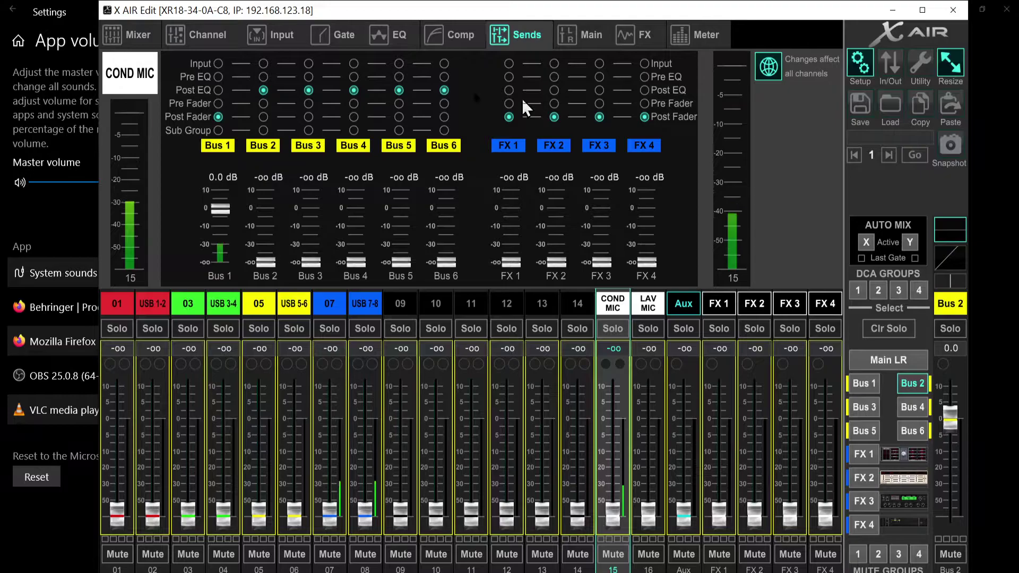
Step: Make the COND MIC sends to Buses 2, 3, 4, 5 and 6 post fader
left_click(262, 117)
left_click(309, 116)
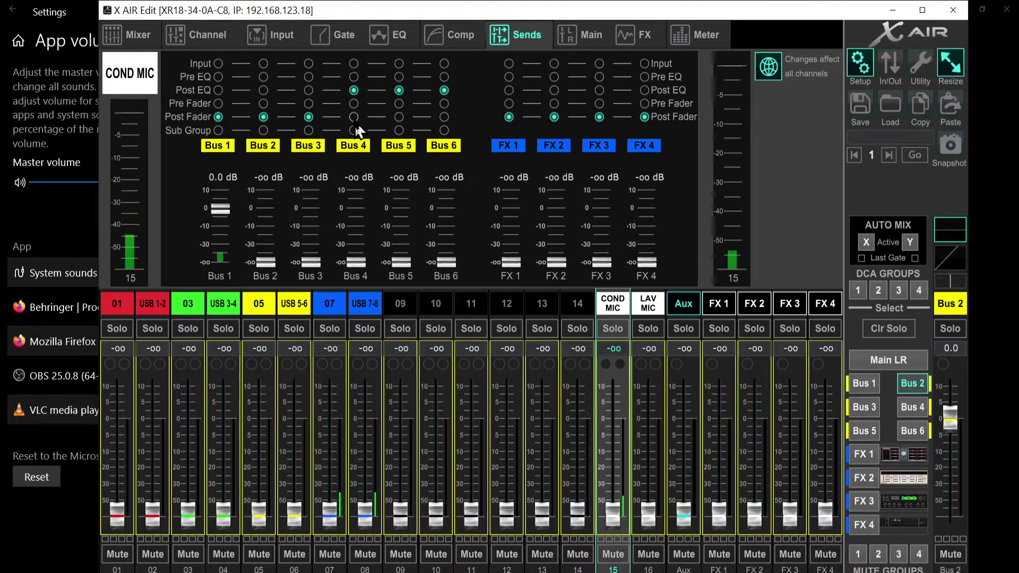
left_click(354, 117)
left_click(398, 116)
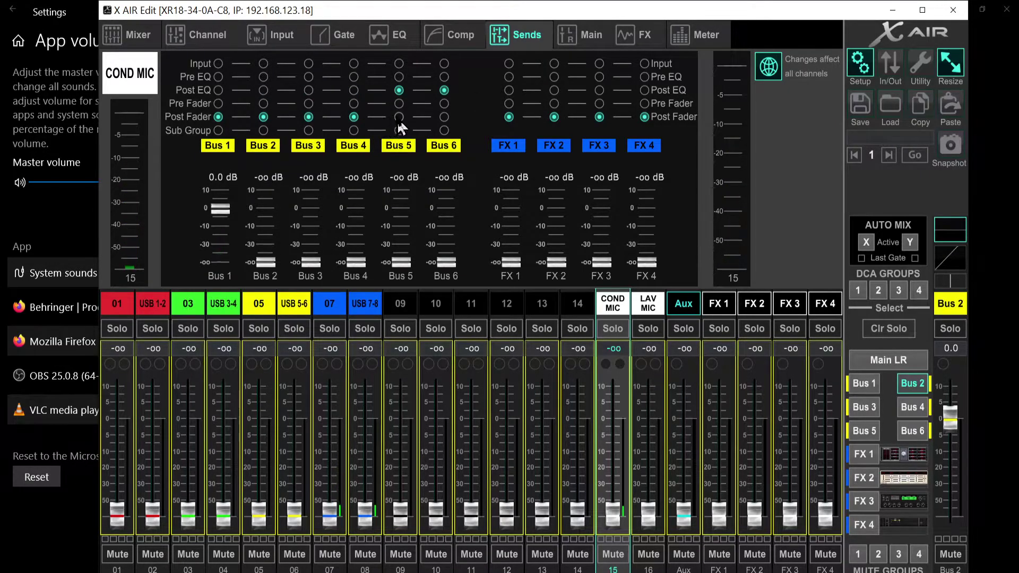
left_click(444, 117)
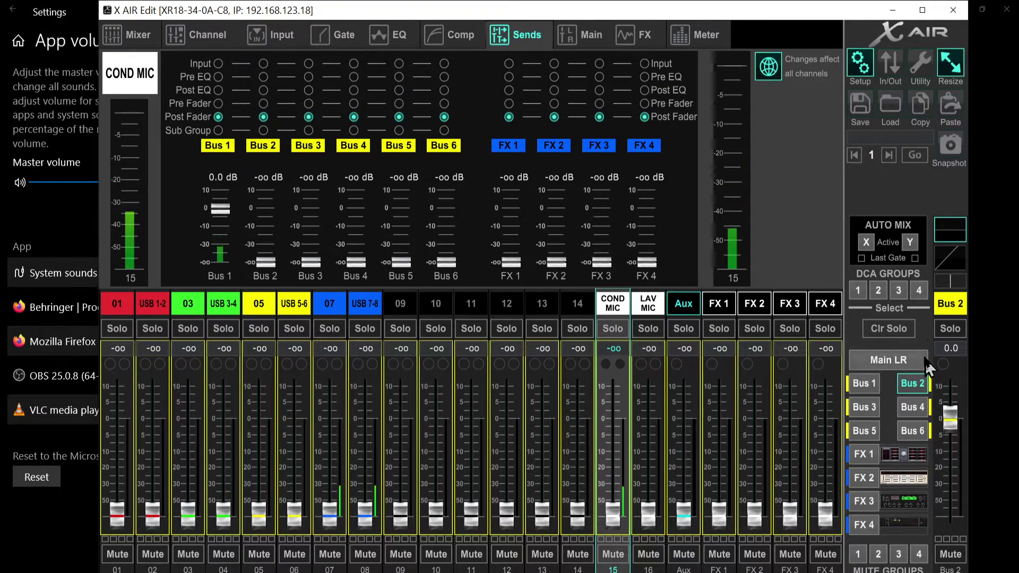
Step: In the Main LR mix, nudge USB 3-4 up and pull USB 7-8 down to -oo
left_click(883, 361)
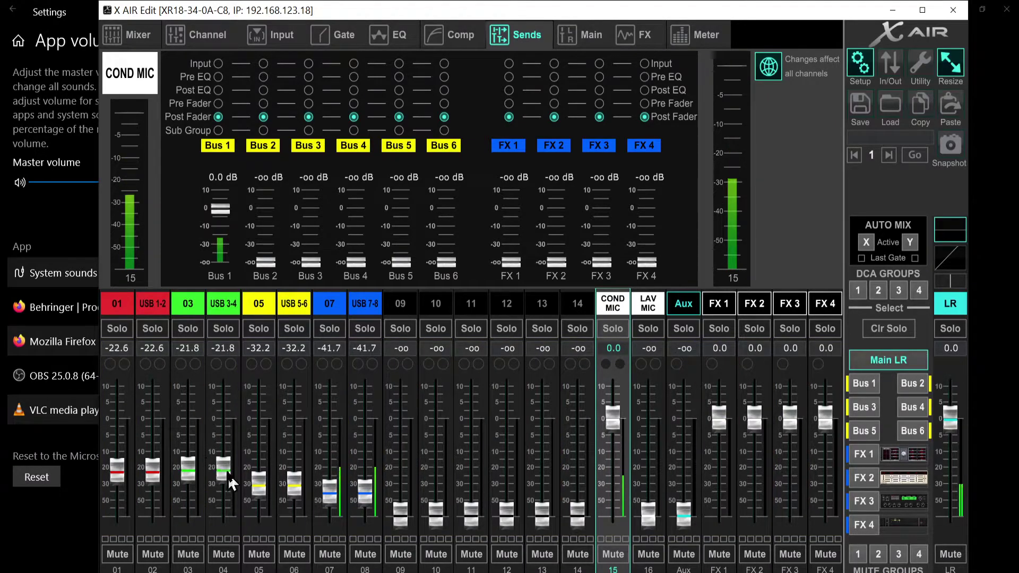
mouse_move(228, 479)
left_mouse_down()
mouse_move(229, 467)
mouse_move(220, 527)
mouse_move(223, 477)
mouse_move(240, 532)
mouse_move(236, 467)
mouse_move(237, 487)
left_mouse_up()
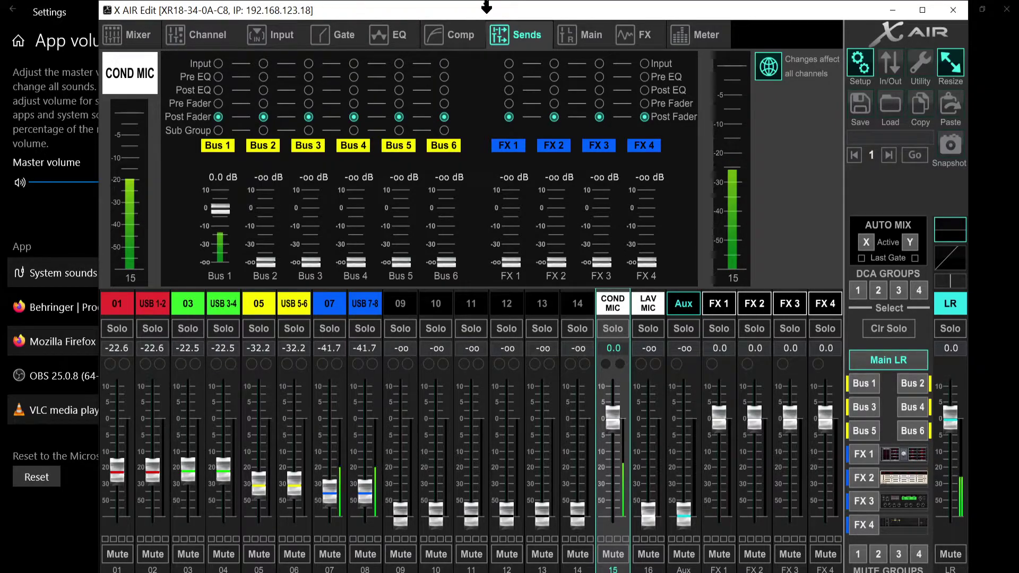
left_click_drag(486, 14, 447, 16)
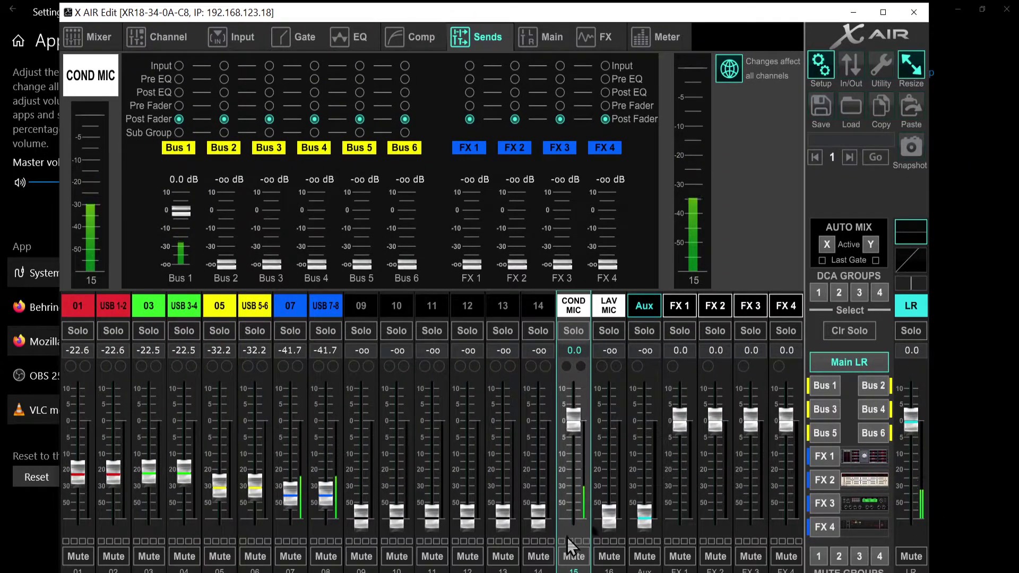
left_click_drag(297, 497, 295, 557)
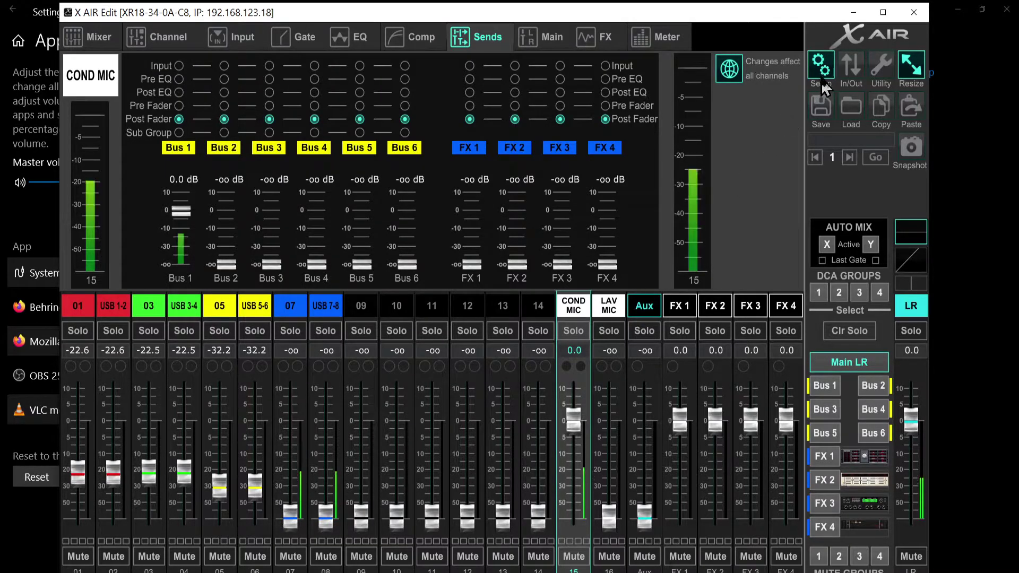
left_click(853, 75)
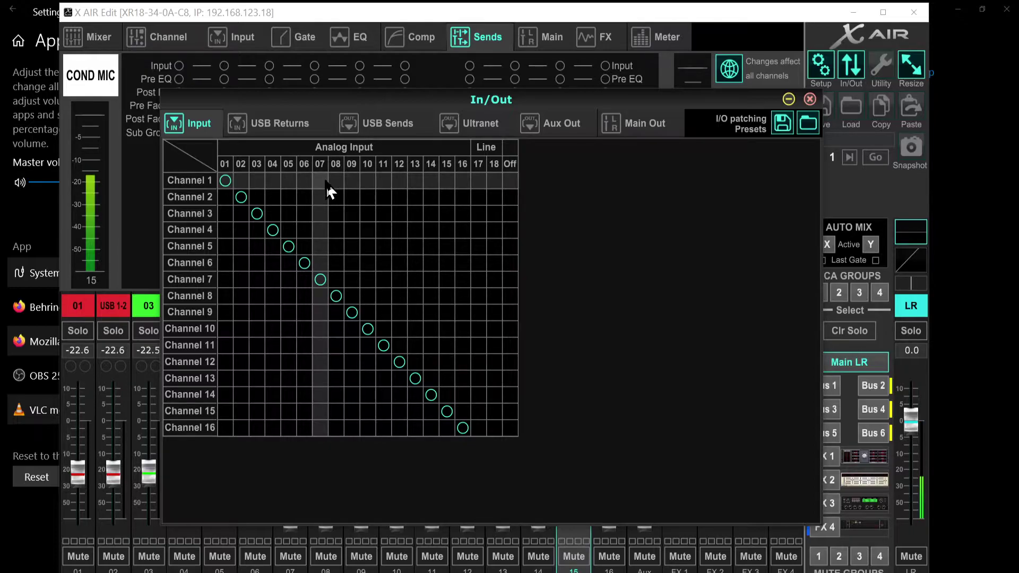
Step: Show the USB Sends routing grid, then switch to the Windows sound settings
left_click(379, 123)
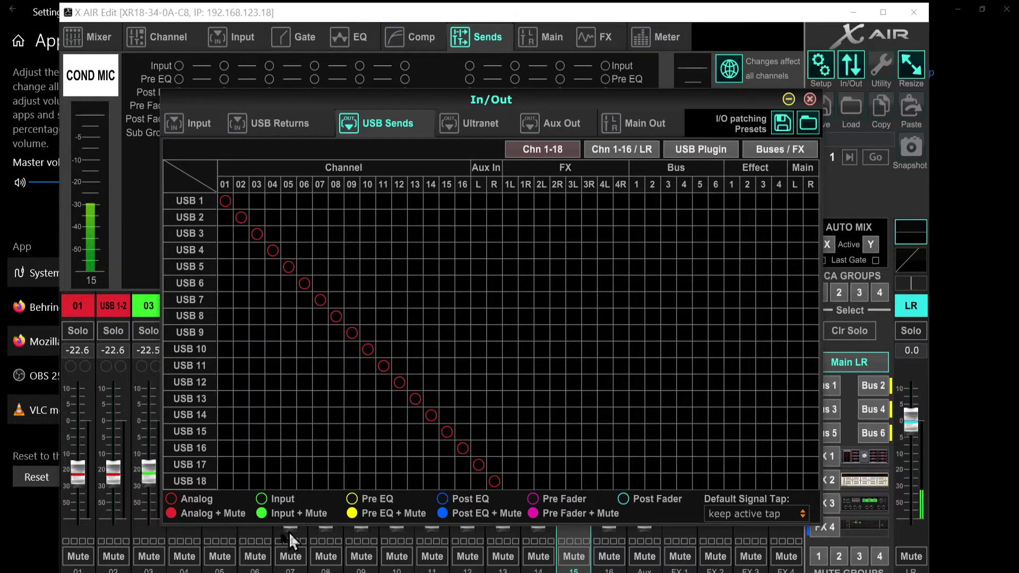
key("alt+Tab")
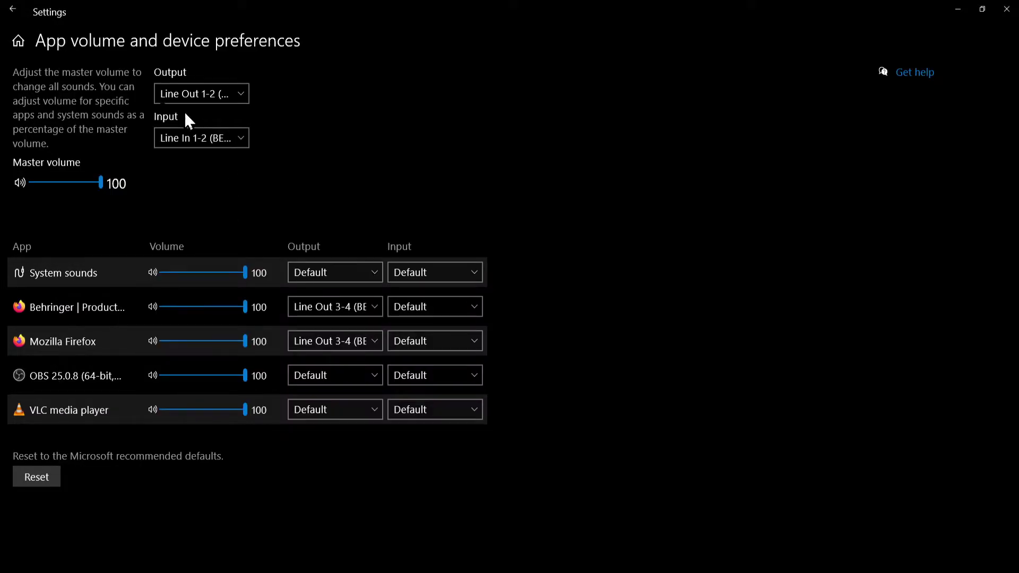
Step: Show the Sound dialog's Recording devices with the BEHRINGER X18 line inputs, then return to X AIR
left_click(13, 9)
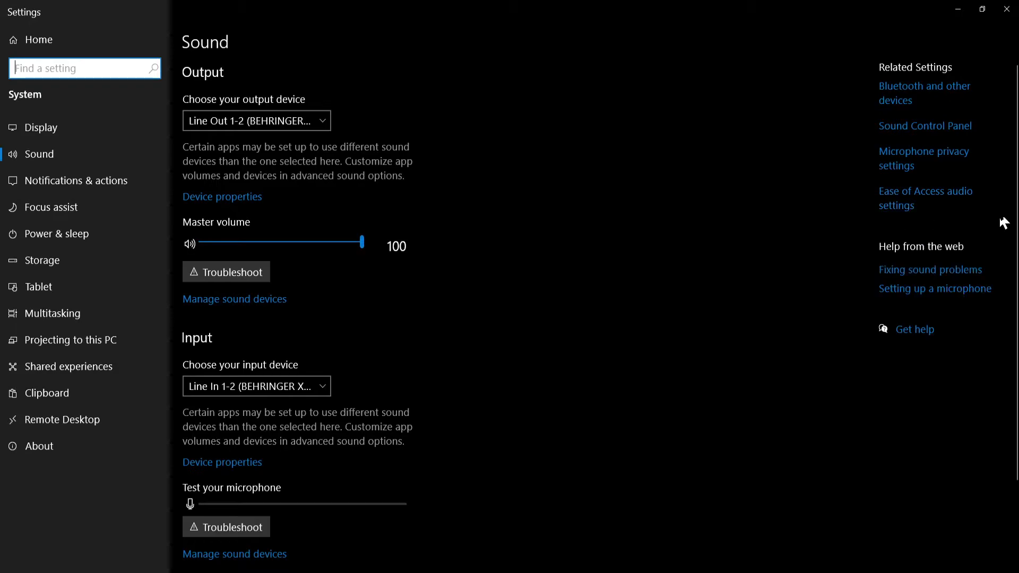
left_click(908, 130)
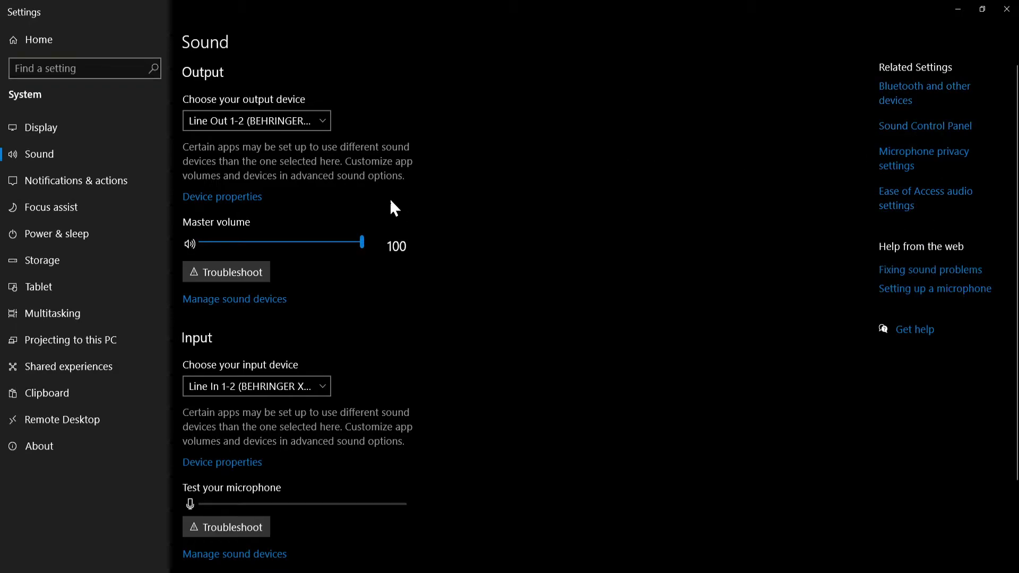
left_click(137, 134)
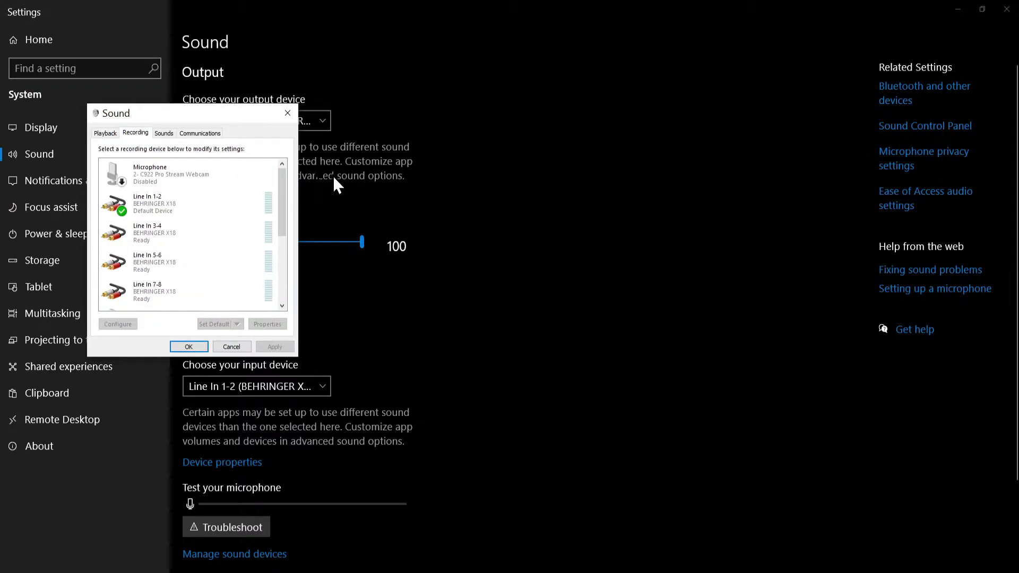
left_click_drag(284, 189, 281, 212)
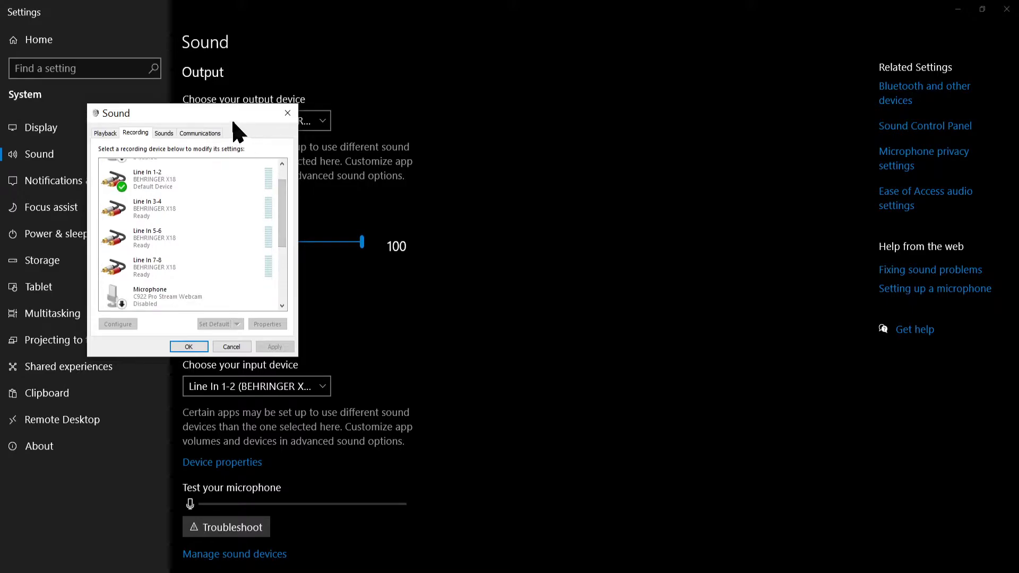
left_click_drag(199, 112, 731, 238)
key("alt+Tab")
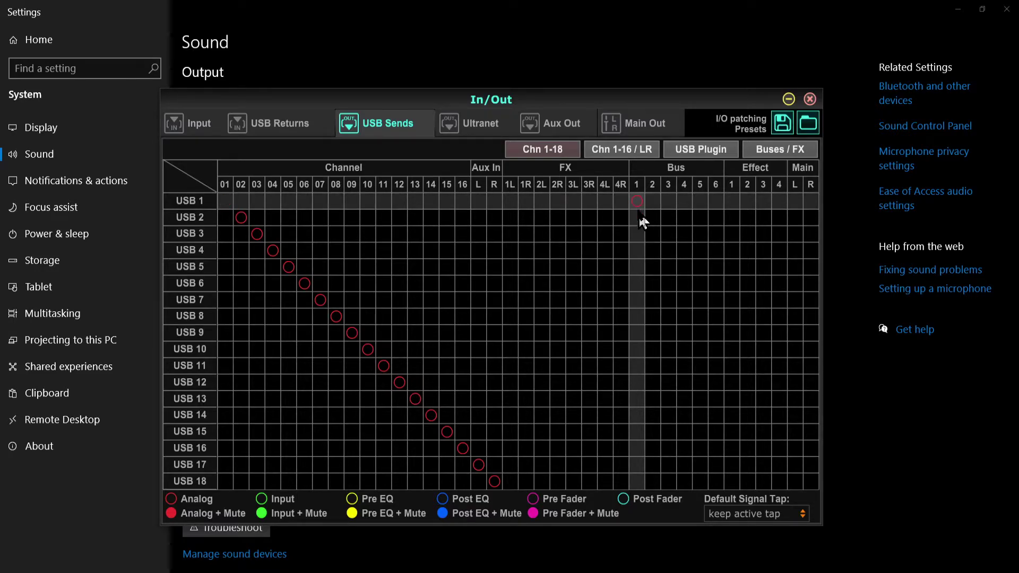
Step: Feed USB 2 from Bus 1 instead of channel 02, then switch to OBS Studio
left_click(639, 212)
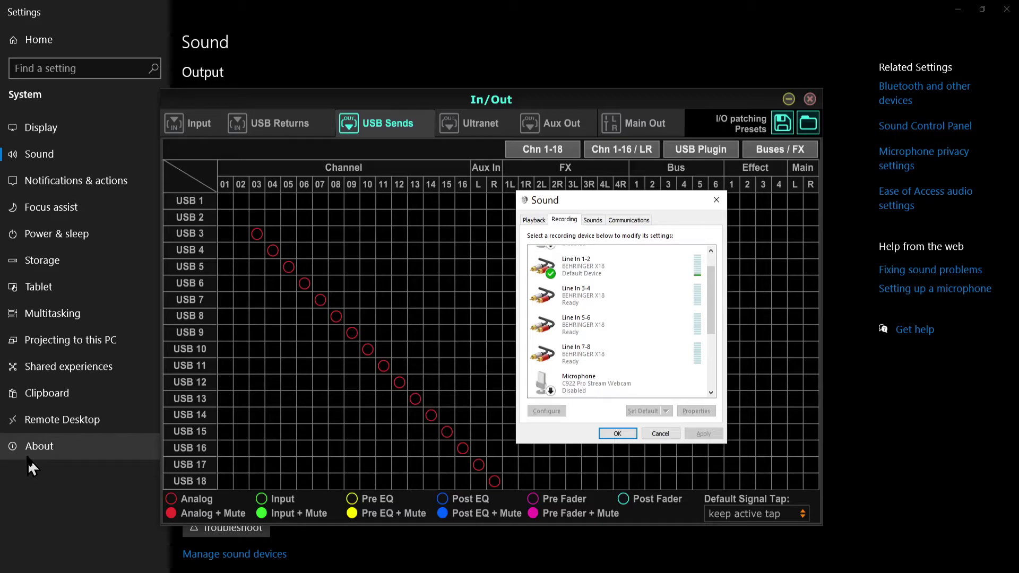
key("alt+Tab")
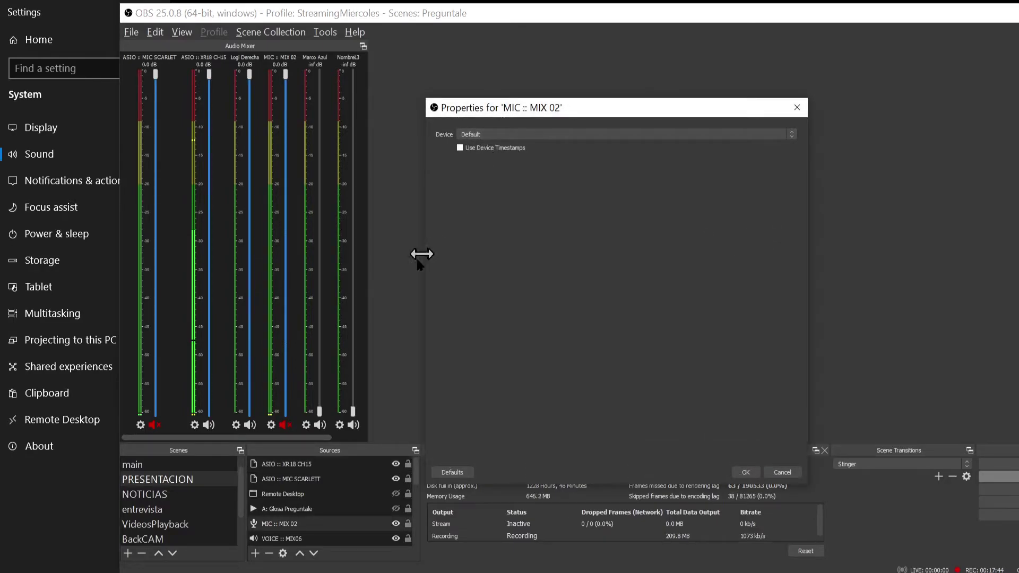
Step: Close the MIC :: MIX 02 properties and mute the ASIO :: XR18 CH15 source in OBS
key("Escape")
key("alt+Tab")
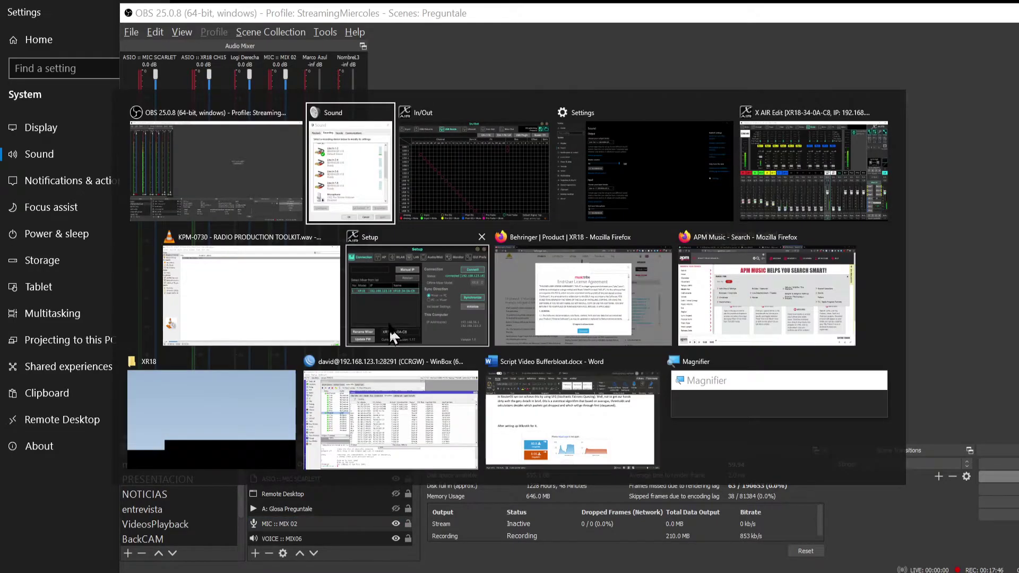
left_click_drag(598, 199, 342, 128)
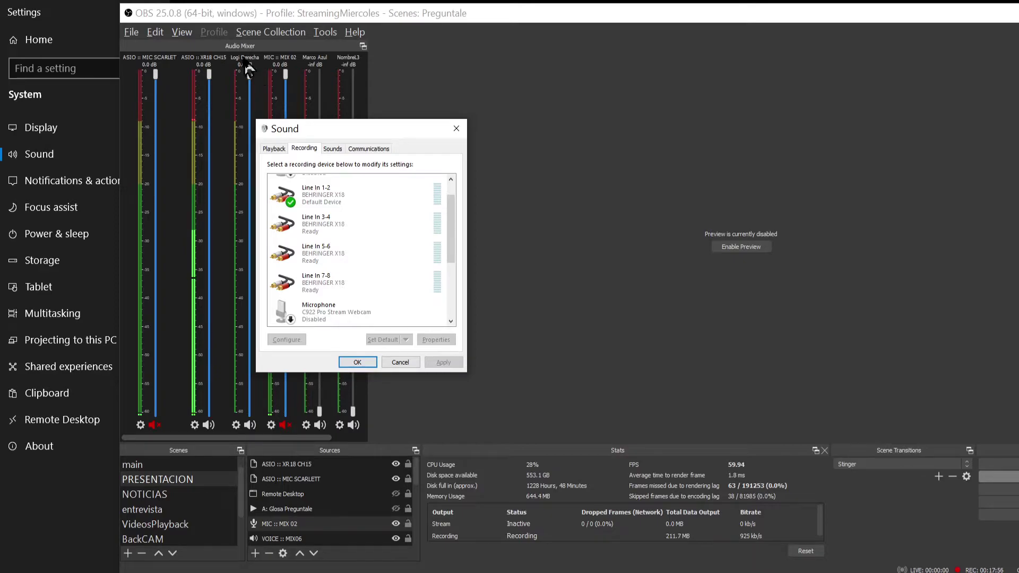
left_click(208, 426)
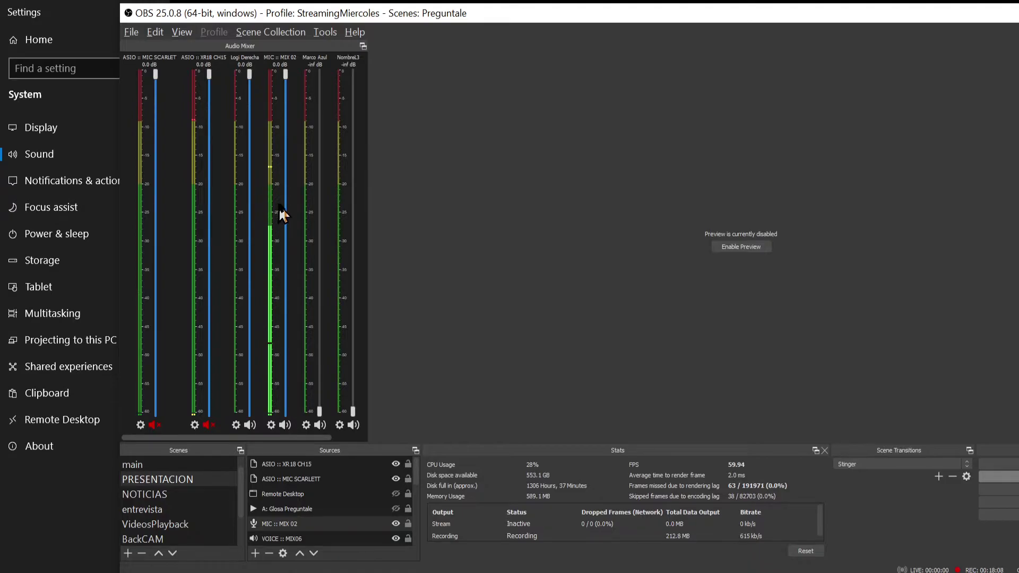
key("alt+Tab")
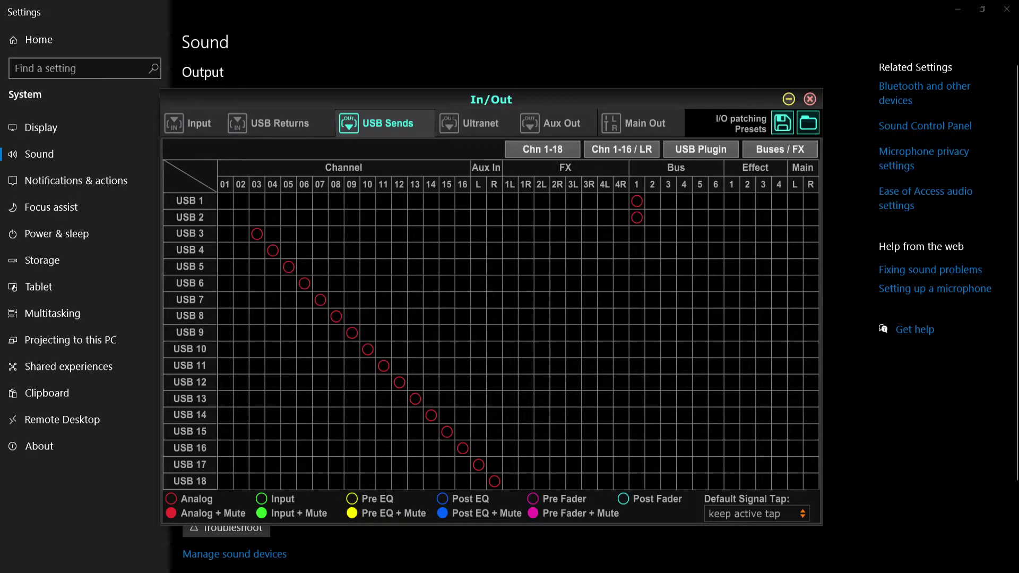
Step: Return to the main X AIR window and step through Main and FX to the Meter overview
key("alt+Tab")
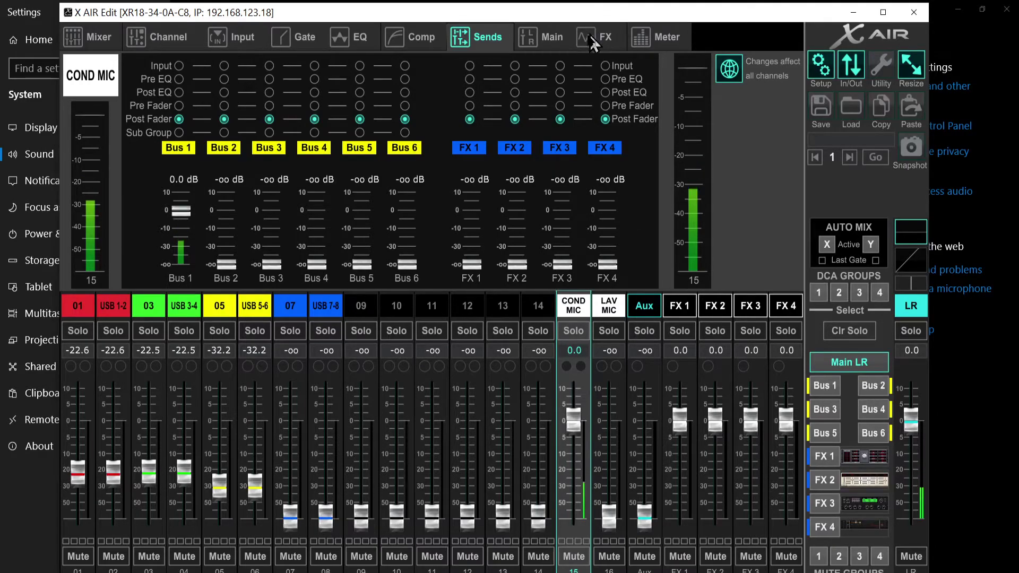
left_click(546, 45)
left_click(605, 37)
left_click(655, 45)
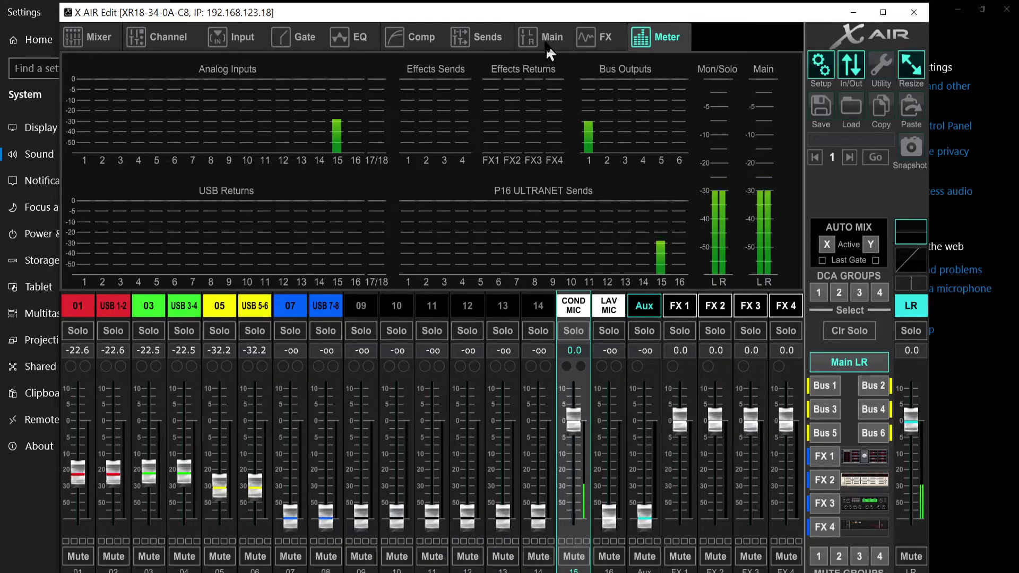
Step: Load the Stereo Pitch Shifter into the FX 1 slot
left_click(586, 40)
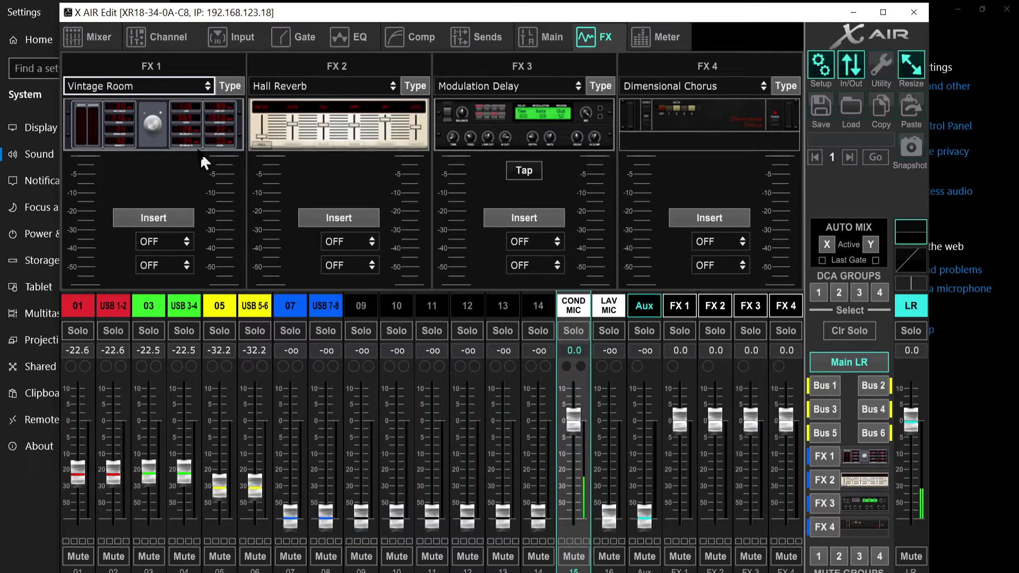
left_click(151, 86)
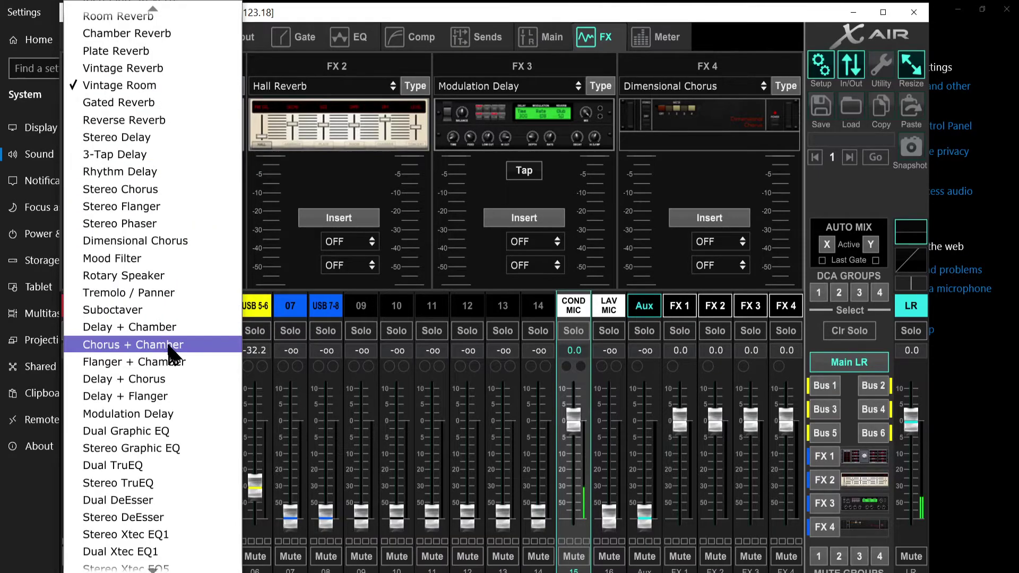
scroll(183, 380, "down", 3)
scroll(185, 390, "down", 3)
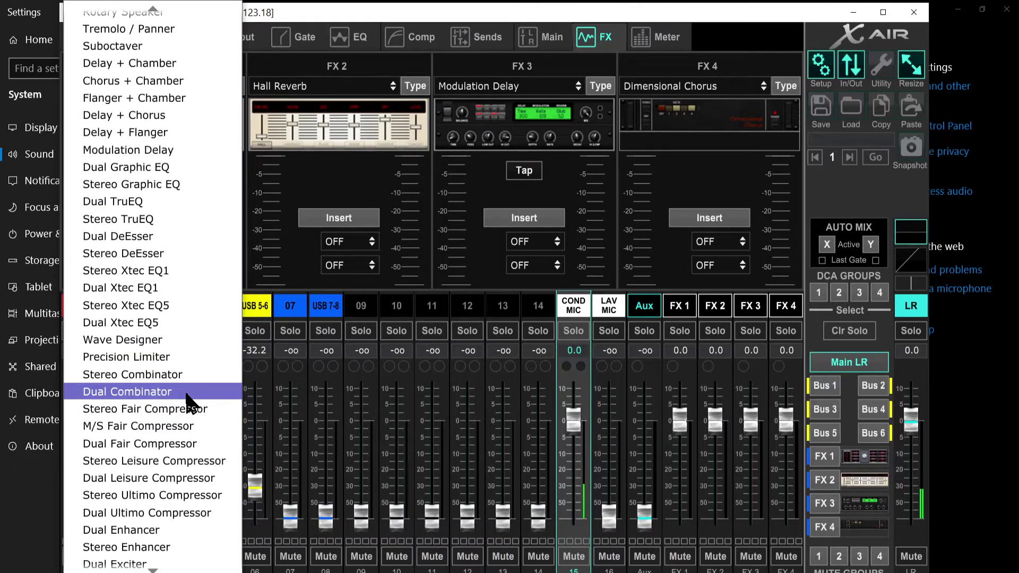
scroll(191, 391, "down", 4)
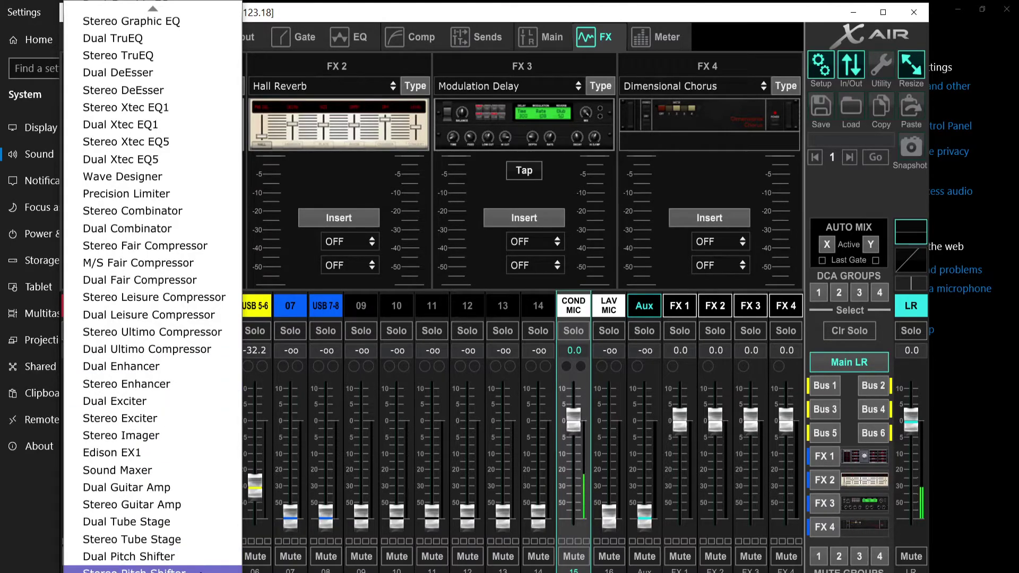
left_click(204, 569)
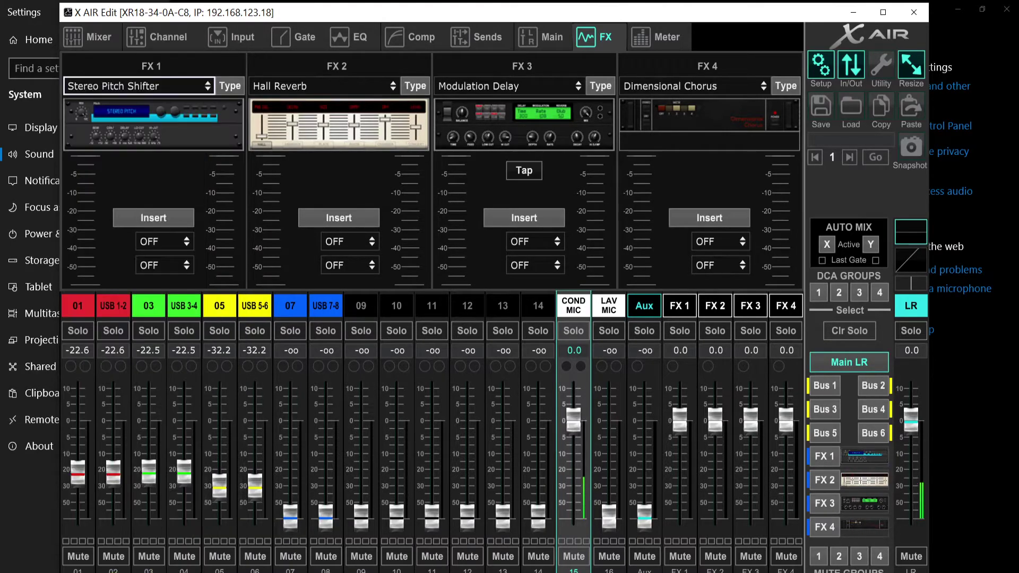
Step: Set FX 1's source to channel 15 and open the pitch shifter's editor
left_click(161, 245)
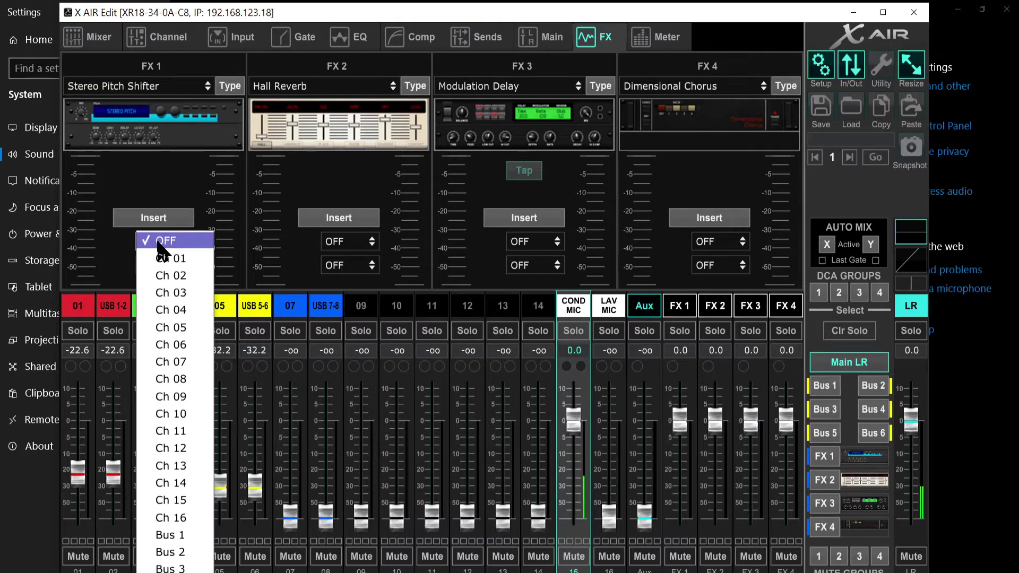
left_click(198, 509)
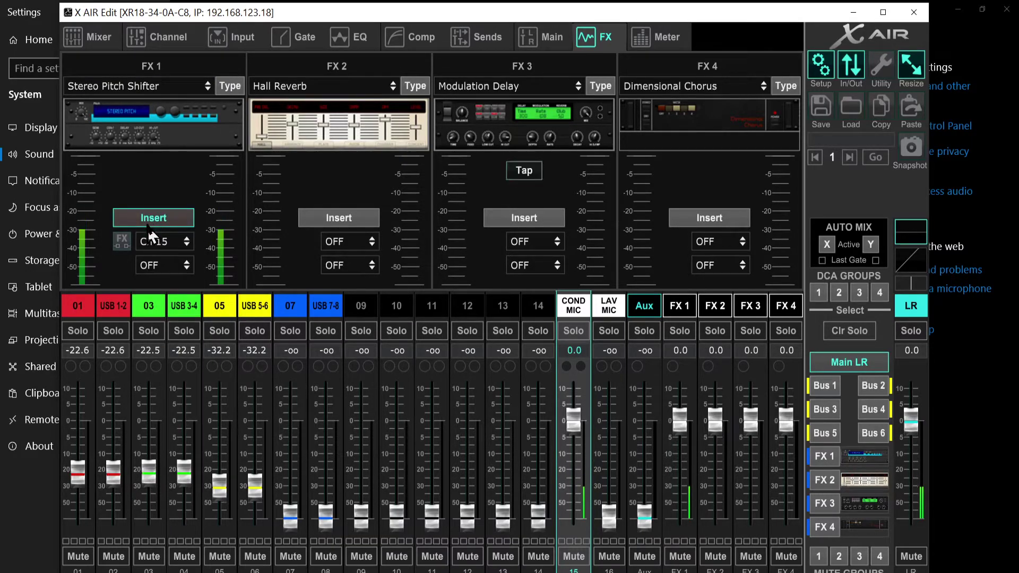
left_click(123, 242)
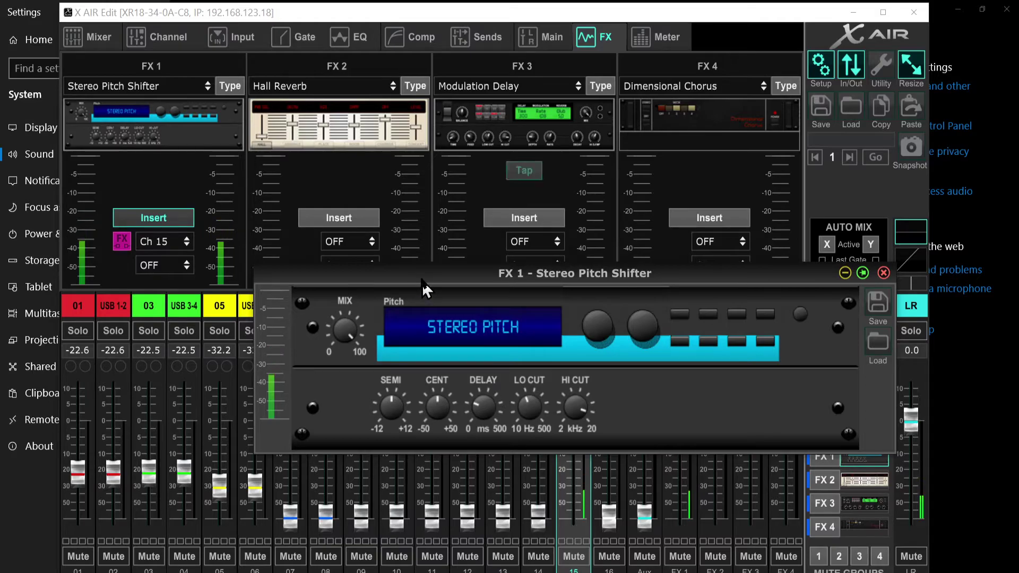
Step: Sweep the pitch shifter's SEMI shift up and down, then switch off channel 15's FX 1 insert
left_click_drag(425, 289, 234, 241)
mouse_move(207, 372)
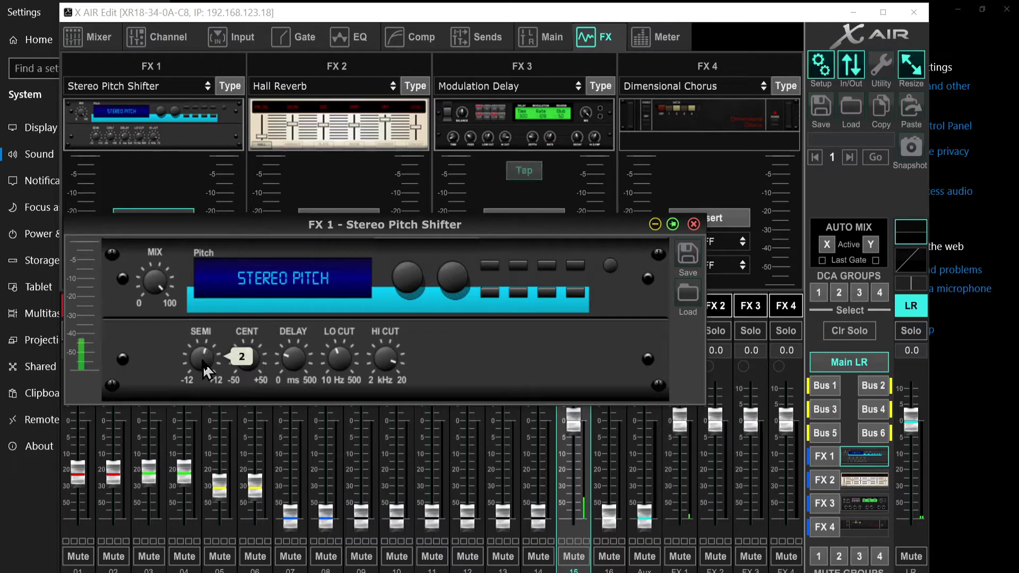
scroll(205, 367, "down", 1)
scroll(204, 367, "up", 8)
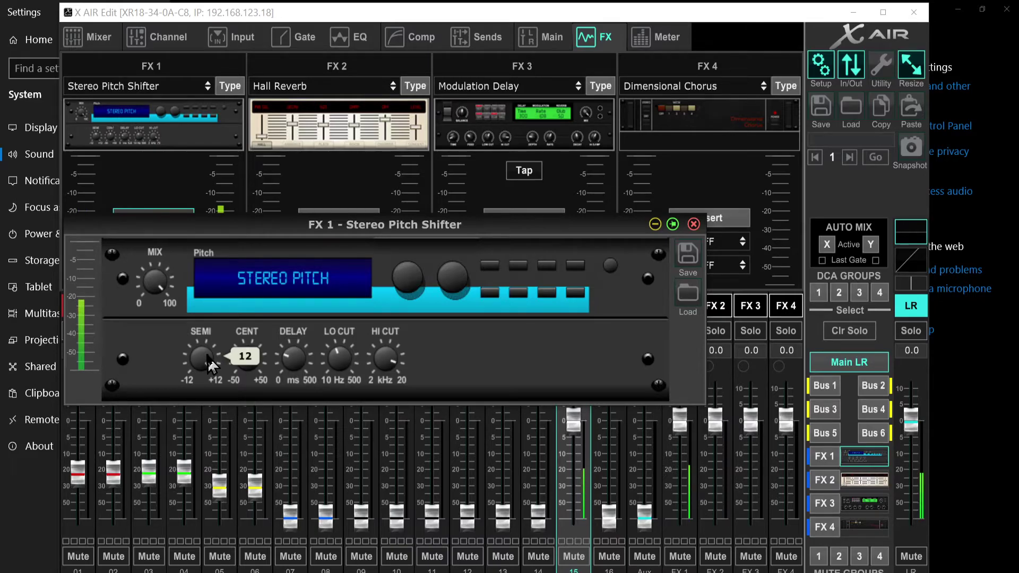
scroll(211, 366, "down", 13)
scroll(211, 366, "down", 3)
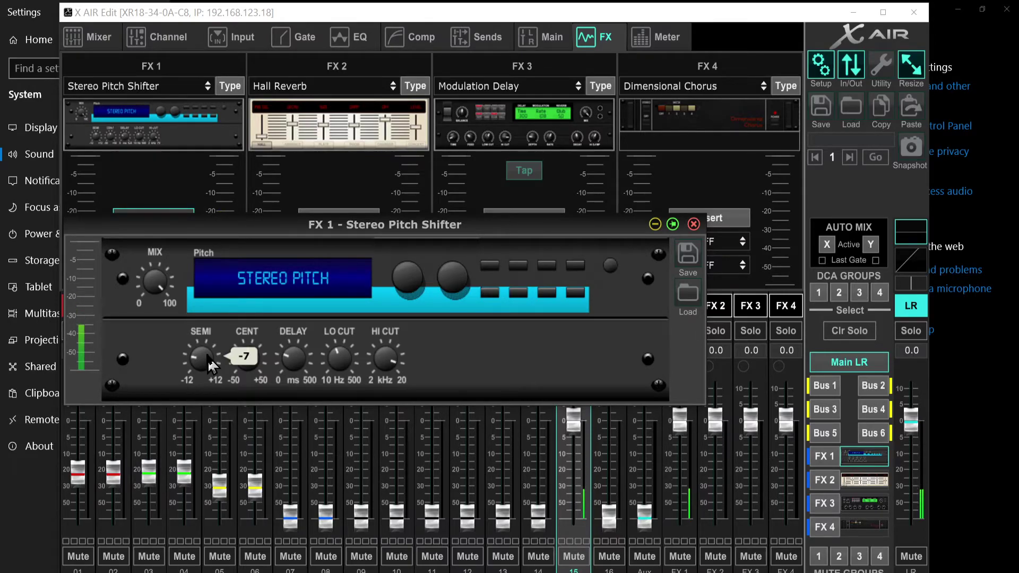
scroll(211, 366, "up", 8)
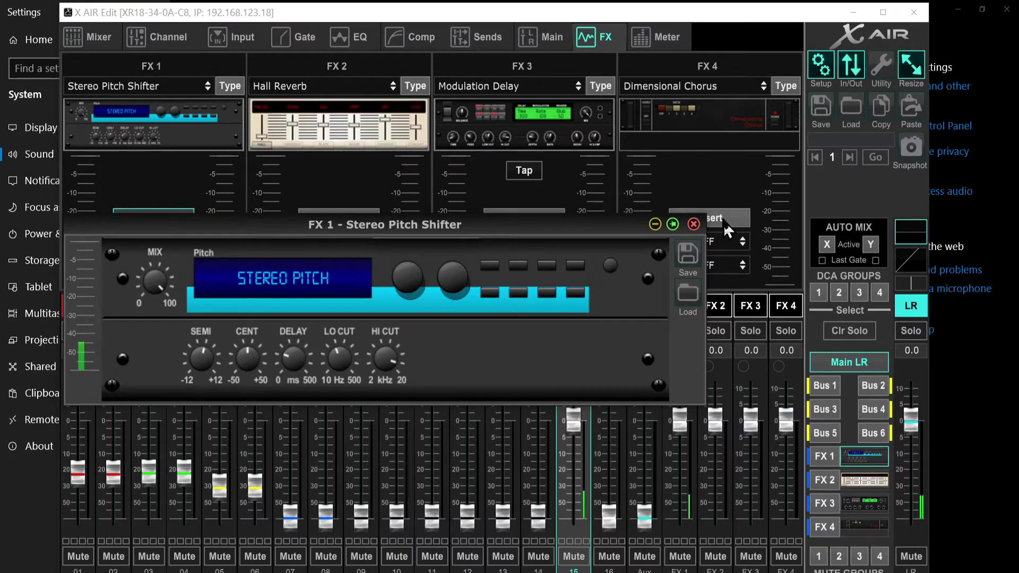
left_click(693, 224)
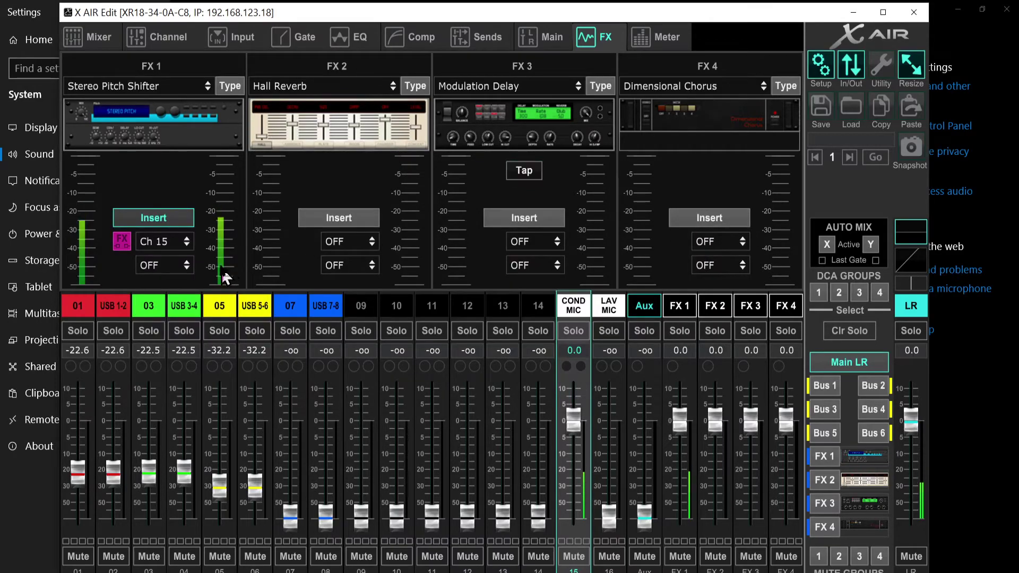
left_click(174, 222)
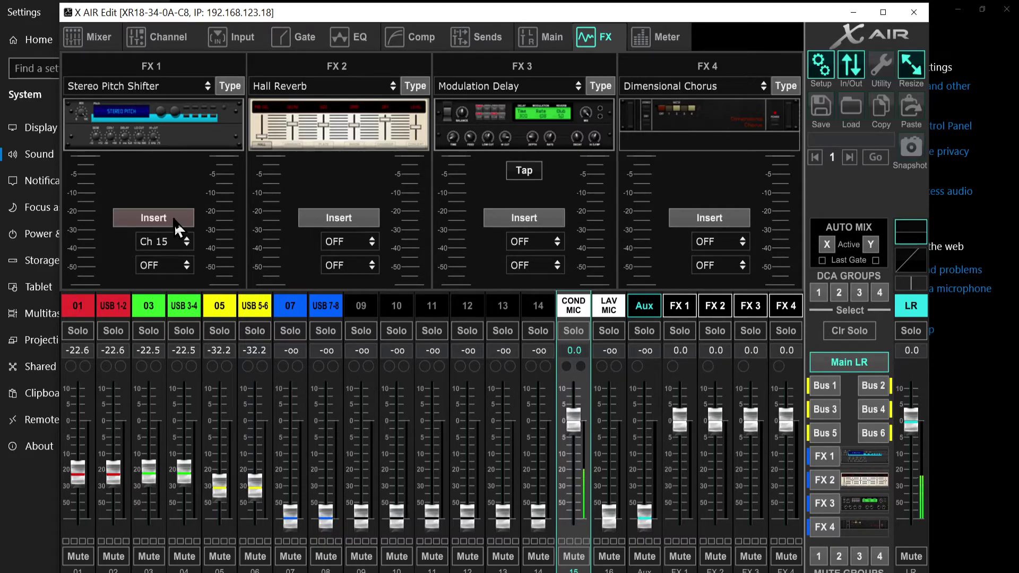
Step: Look through the COND MIC channel's Gate, EQ, Comp, Sends, Main and FX pages
left_click(88, 37)
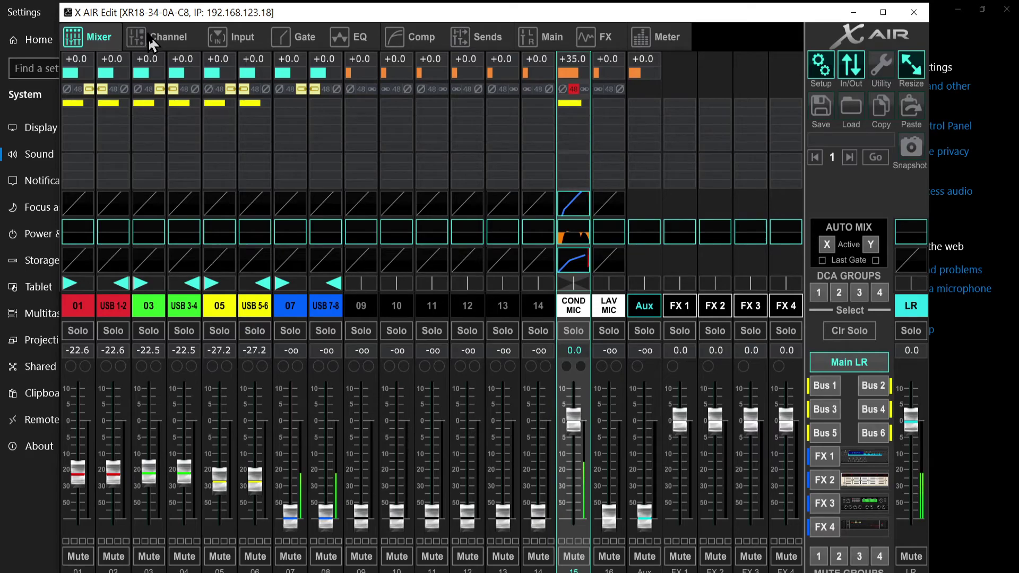
left_click(153, 40)
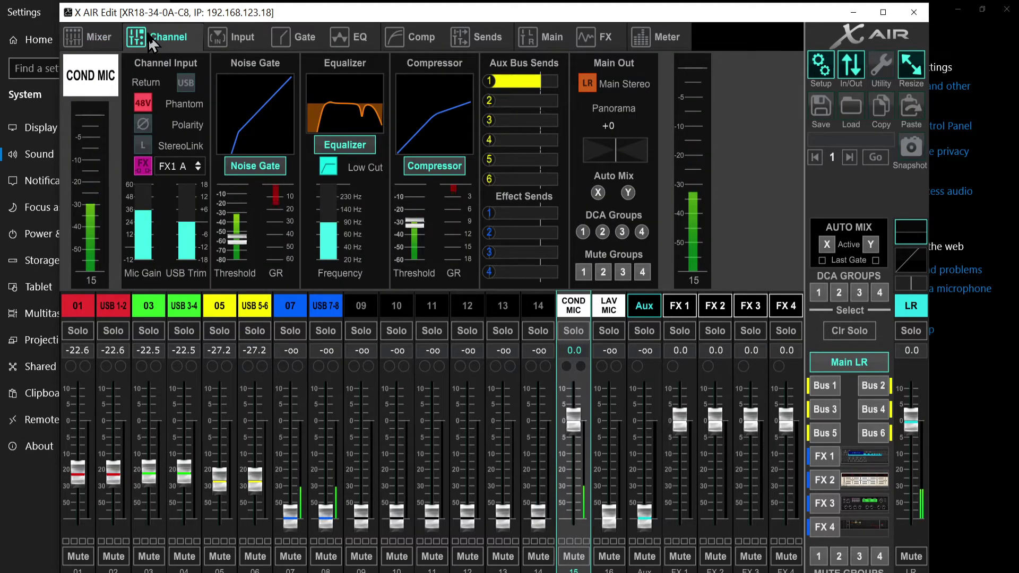
scroll(334, 236, "up", 5)
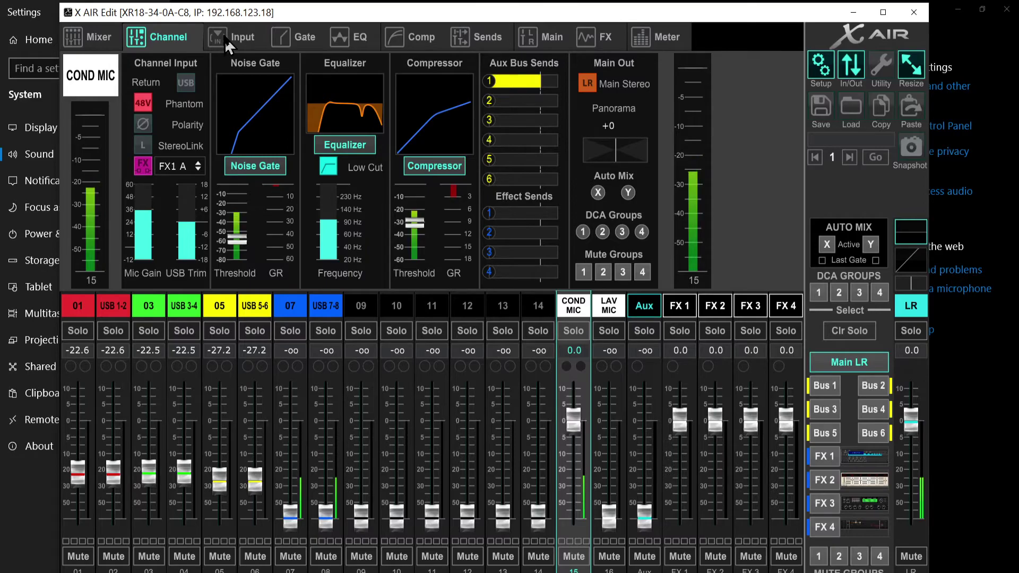
left_click(282, 36)
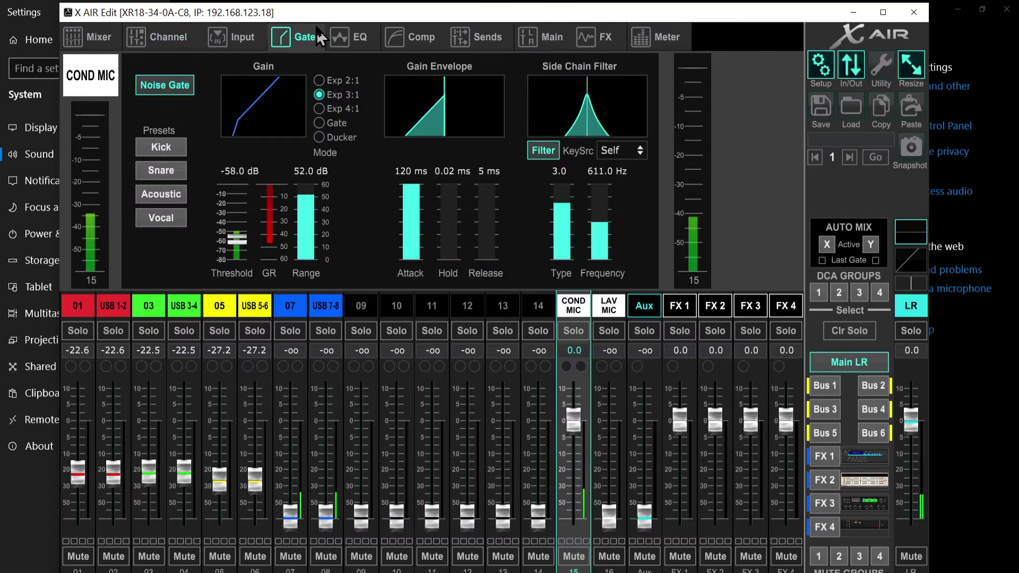
left_click(359, 38)
left_click(422, 37)
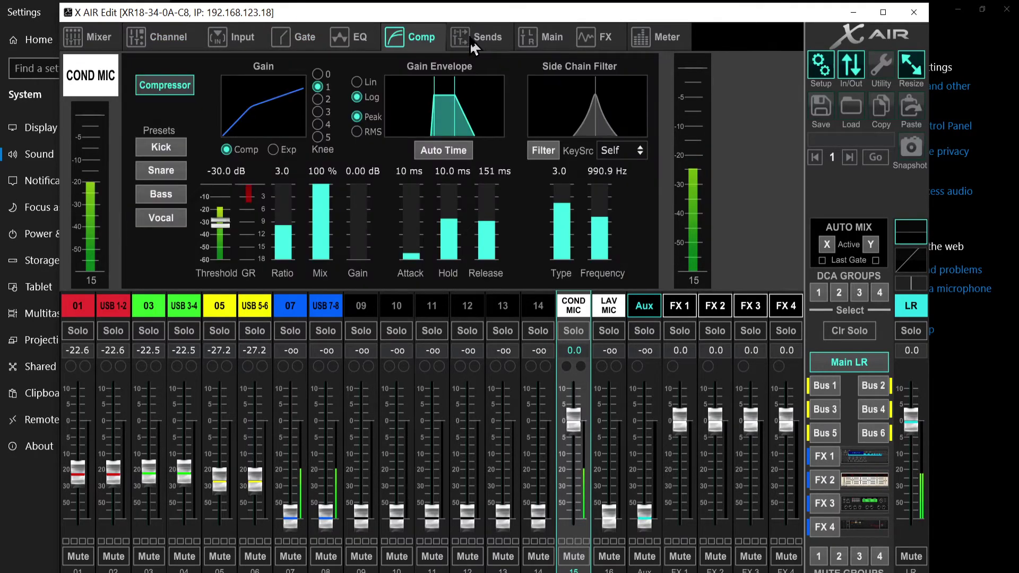
left_click(488, 47)
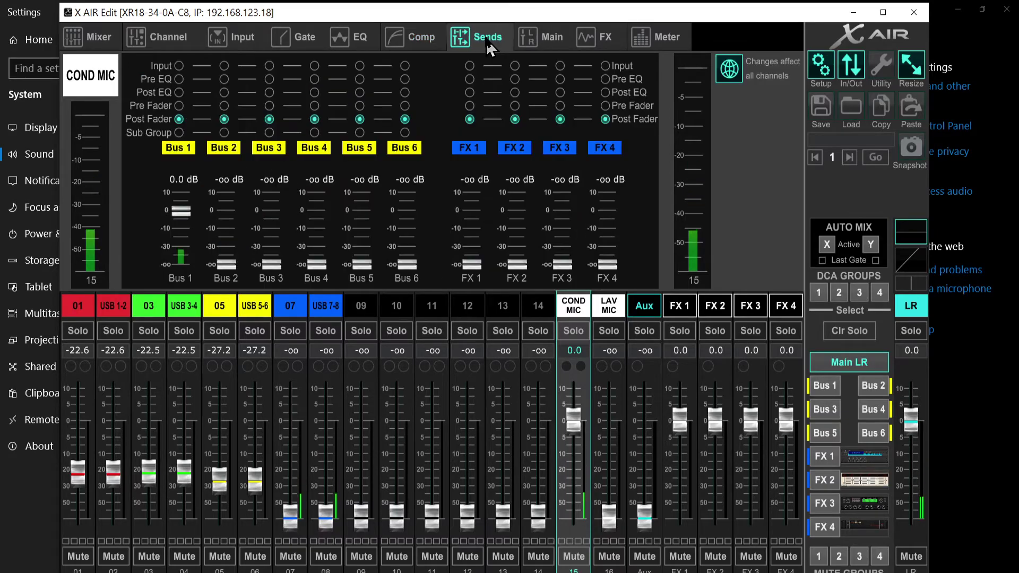
left_click(536, 46)
left_click(608, 41)
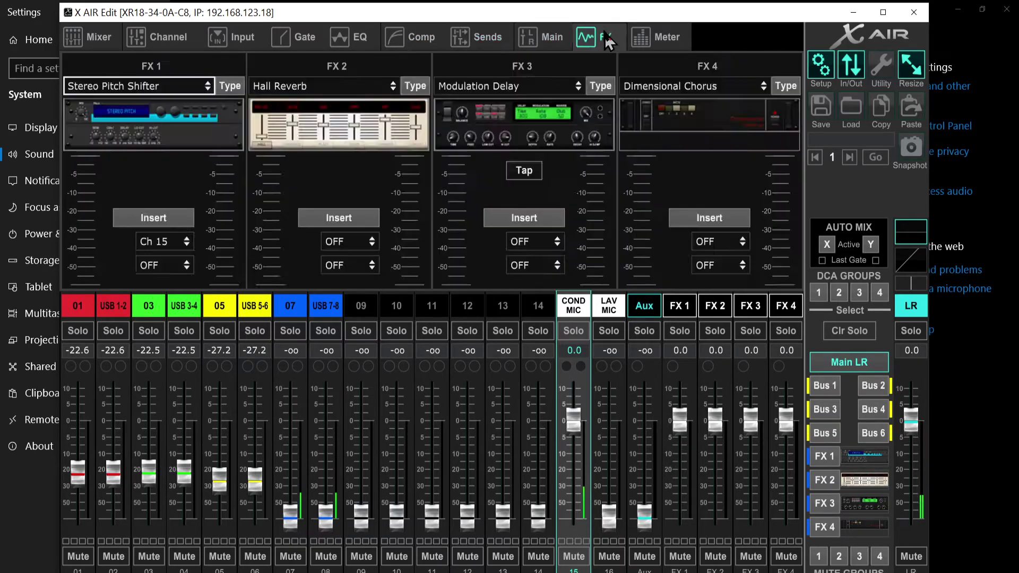
left_click(475, 37)
left_click(541, 37)
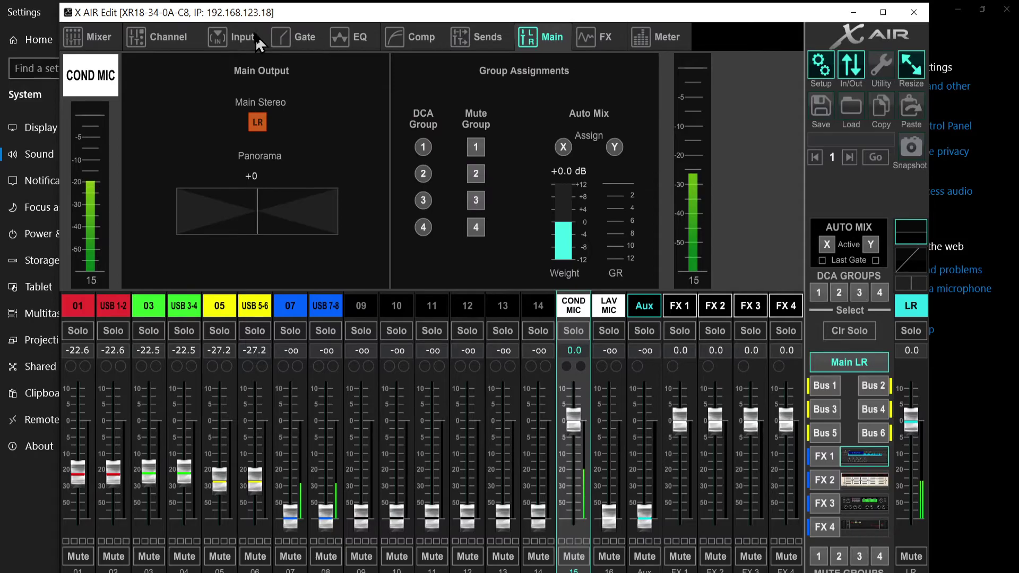
left_click(183, 48)
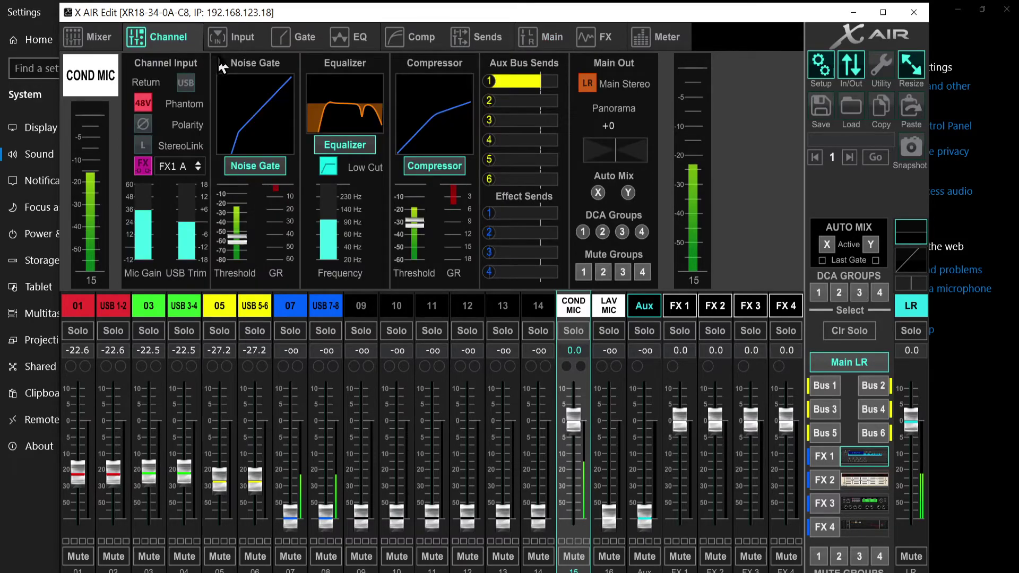
Step: Switch off the COND MIC channel's FX insert and bring up the save options
left_click(142, 192)
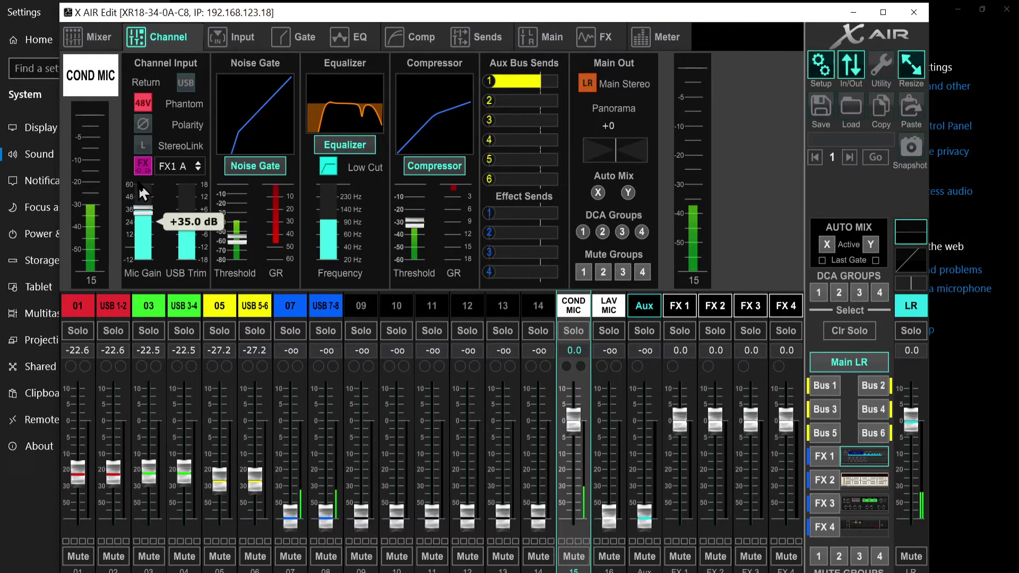
left_click(143, 166)
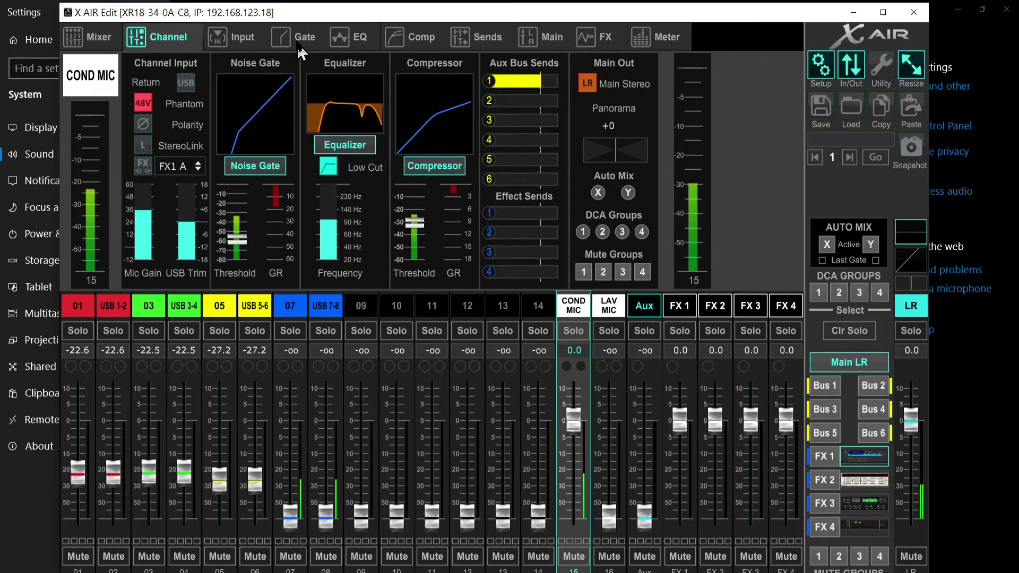
left_click(821, 109)
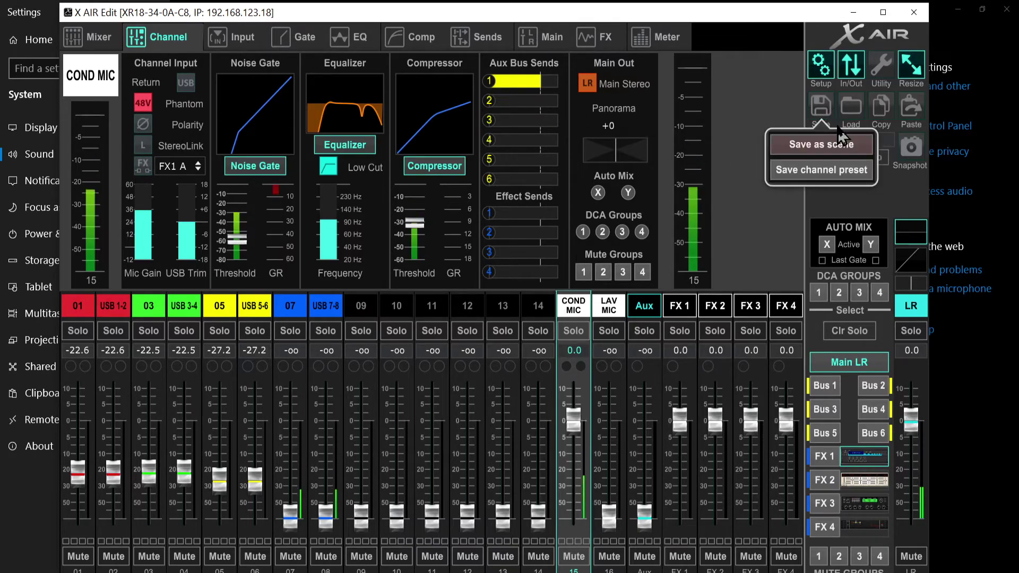
Step: Save a channel preset, changing the proposed file name to 'COND MIC_chn_a'
left_click(840, 170)
left_click_drag(470, 155, 306, 94)
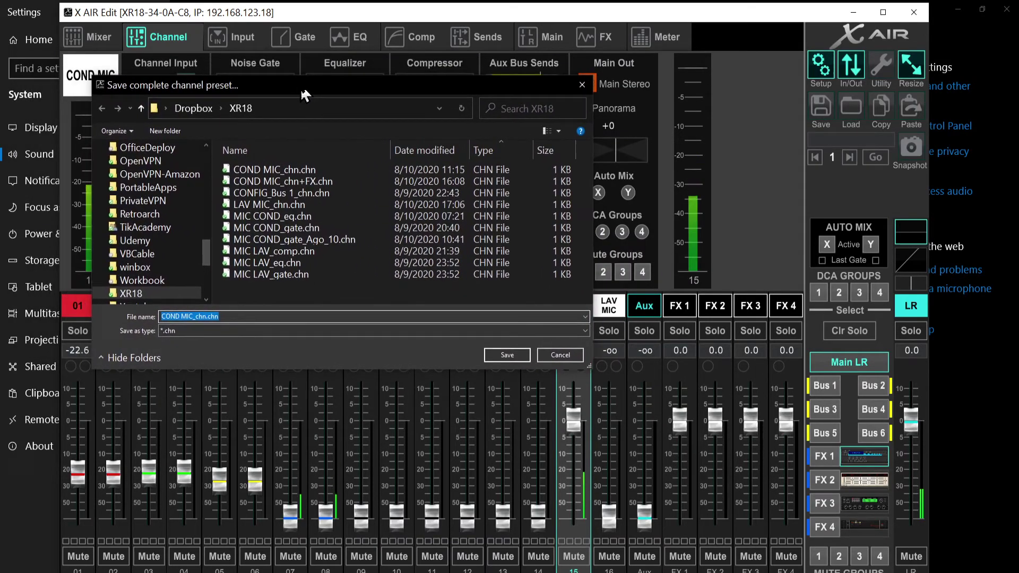
key("End")
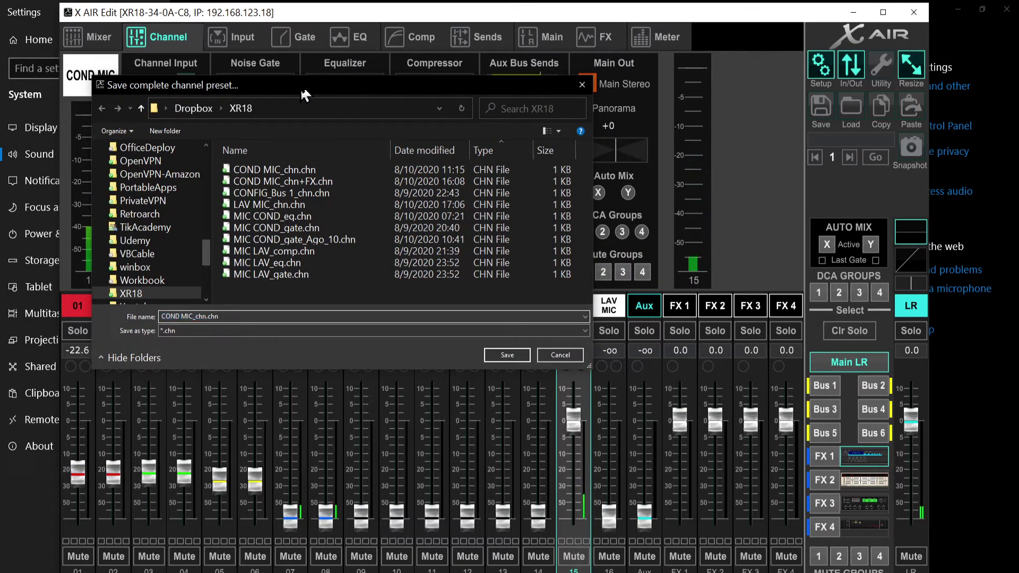
key("BackSpace")
key("BackSpace")
key("BackSpace")
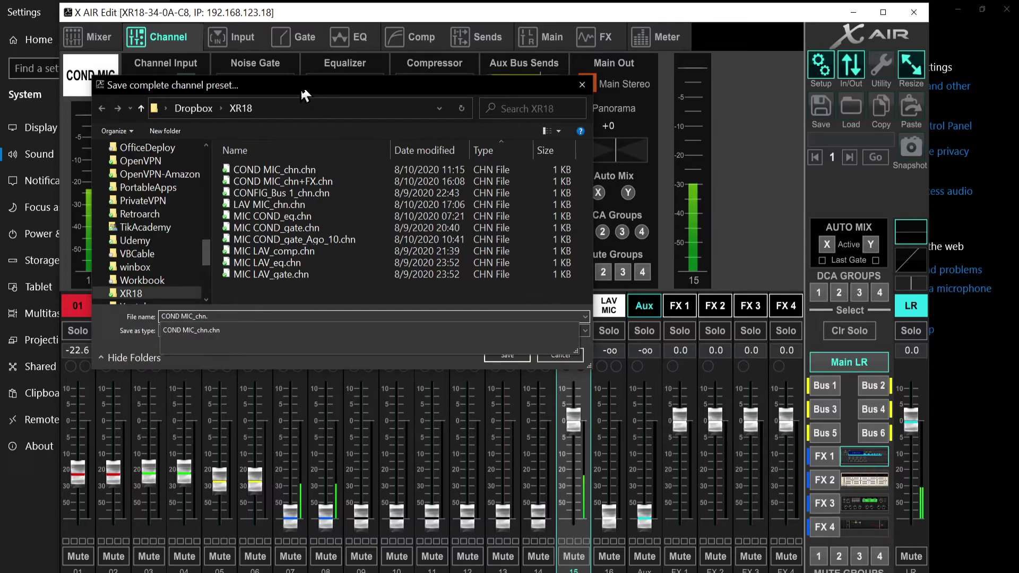
key("BackSpace")
type("_a")
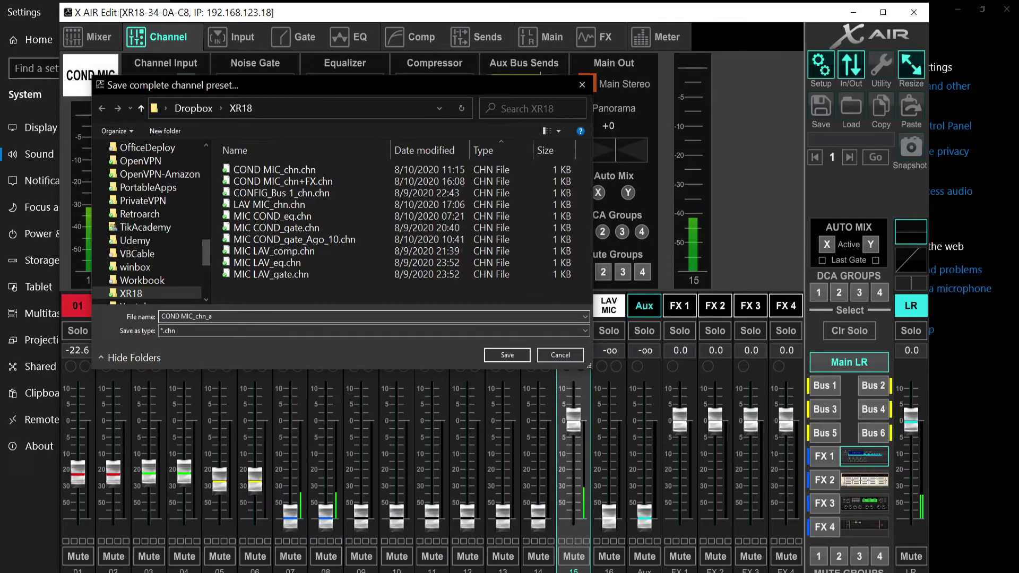
left_click(501, 356)
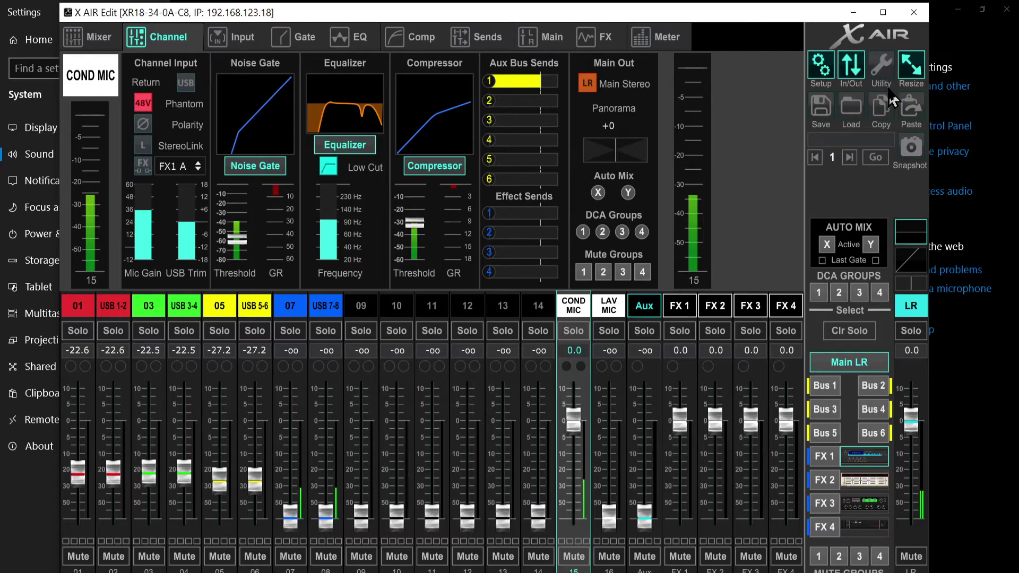
Step: Copy channel 15's settings and paste every section onto the LAV MIC channel 16
left_click(889, 108)
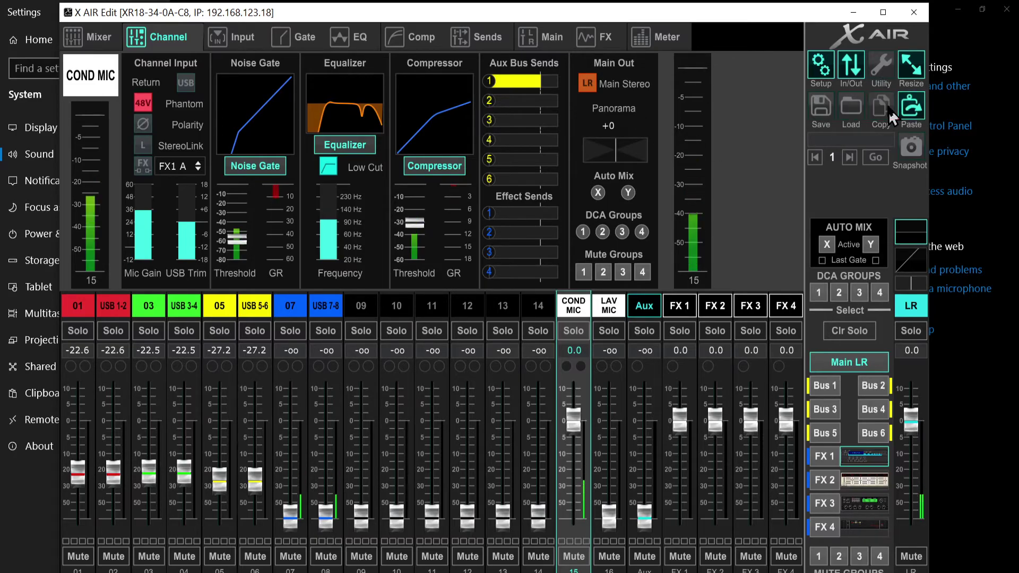
left_click(609, 308)
left_click(916, 120)
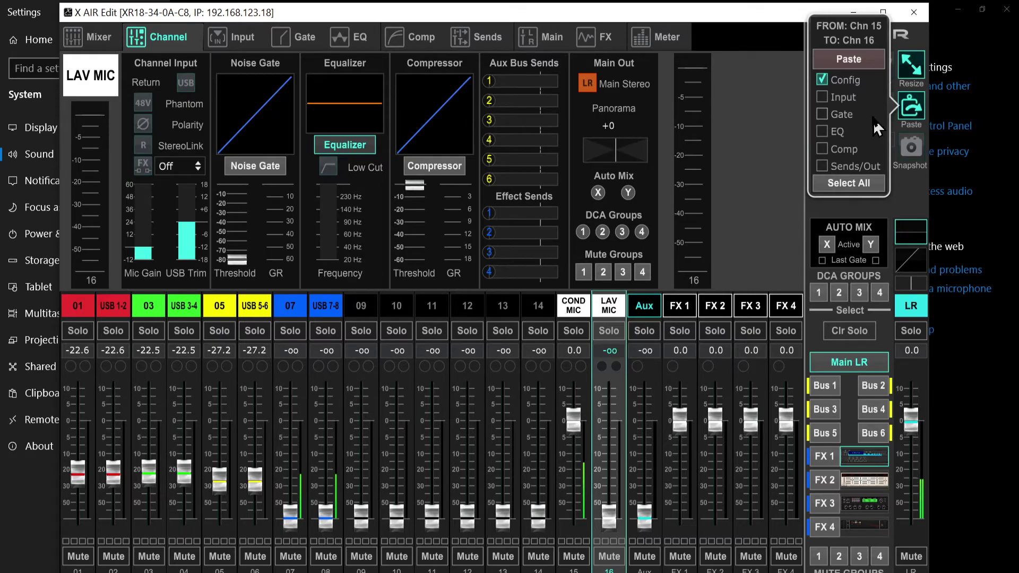
left_click(864, 184)
left_click(848, 59)
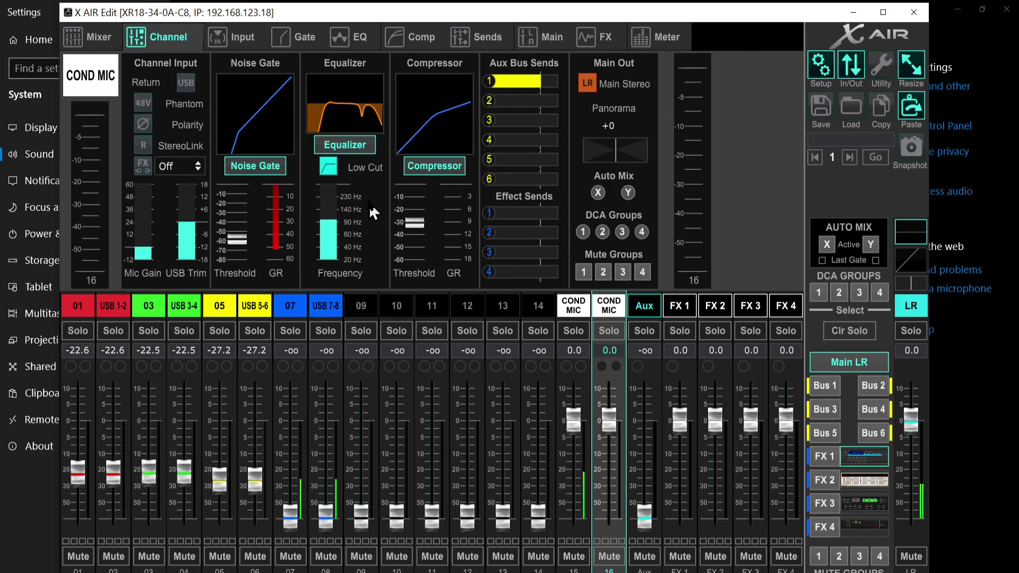
Step: Show the COND MIC channel's Main page with its main output and group assignments
left_click(541, 37)
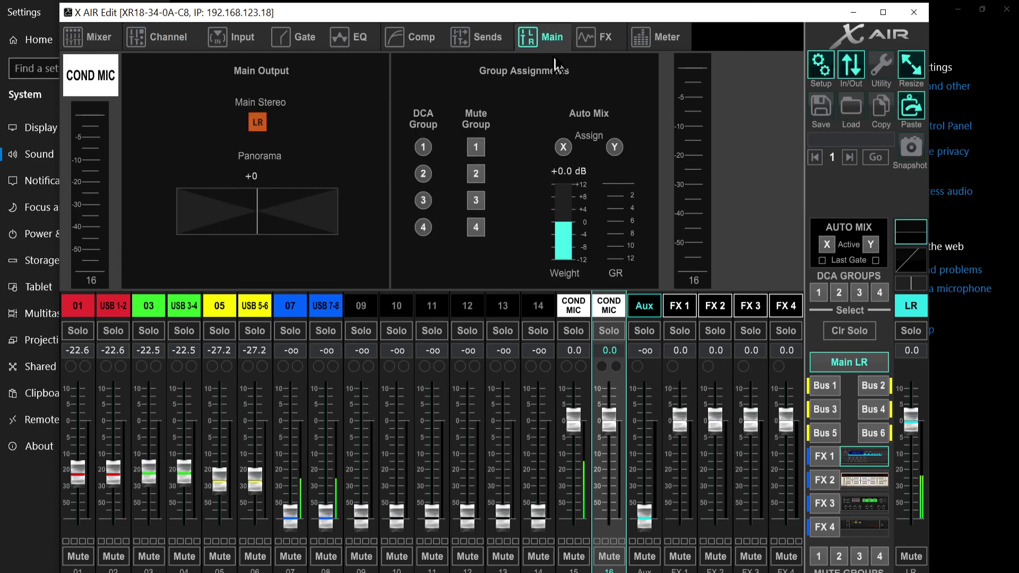